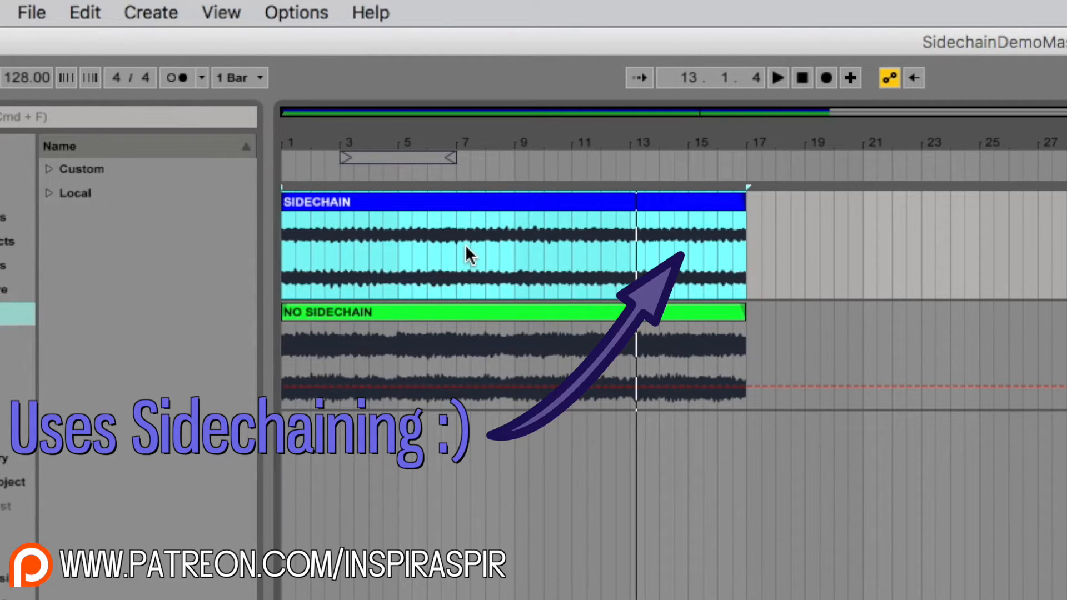
Select the NO SIDECHAIN track's clip in the sidechain demo project
left_click(438, 312)
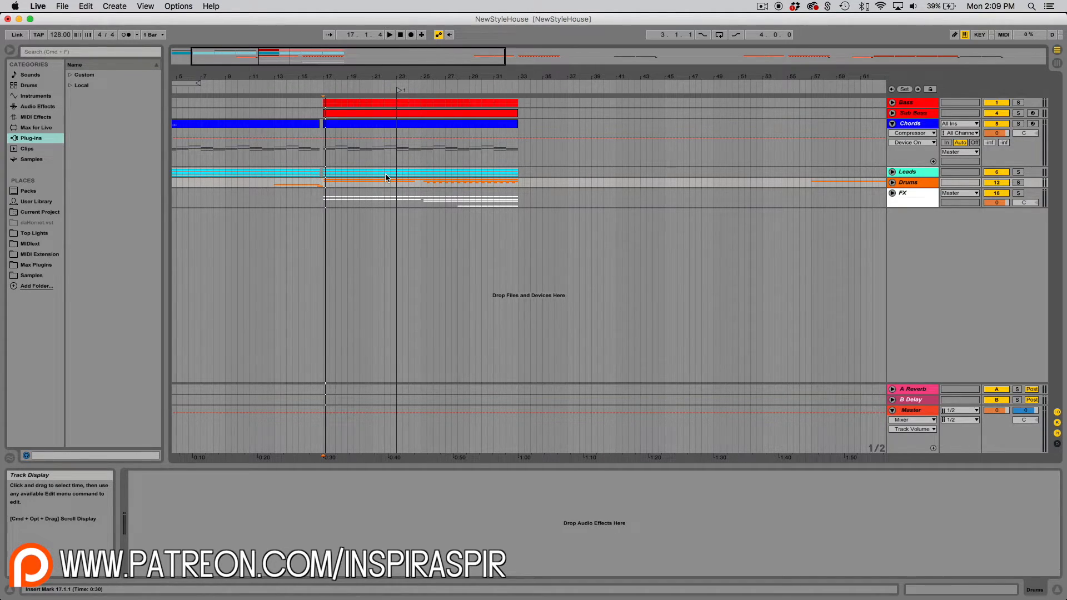
Unfold the Drums group, solo the Kicks track and audition its clip
left_click(892, 182)
left_click(1018, 222)
left_click(412, 224)
key("space")
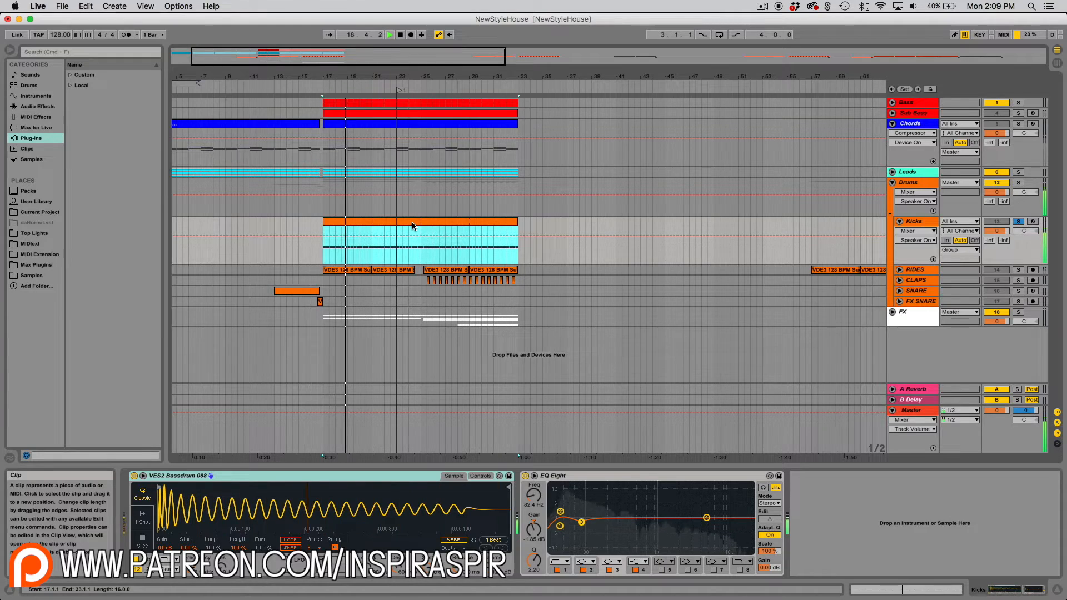
key("space")
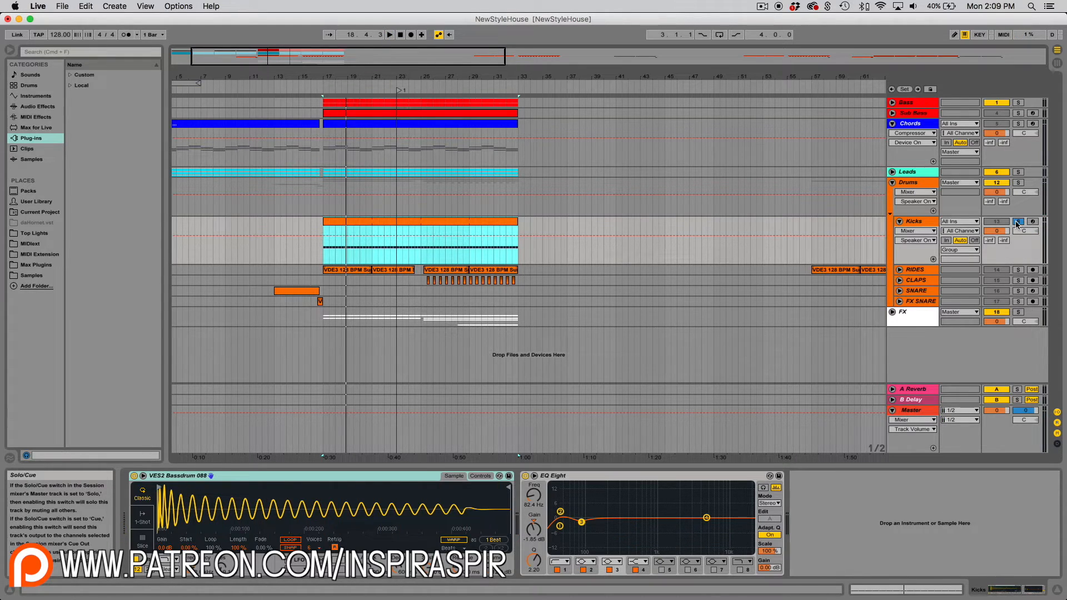
left_click(1017, 221)
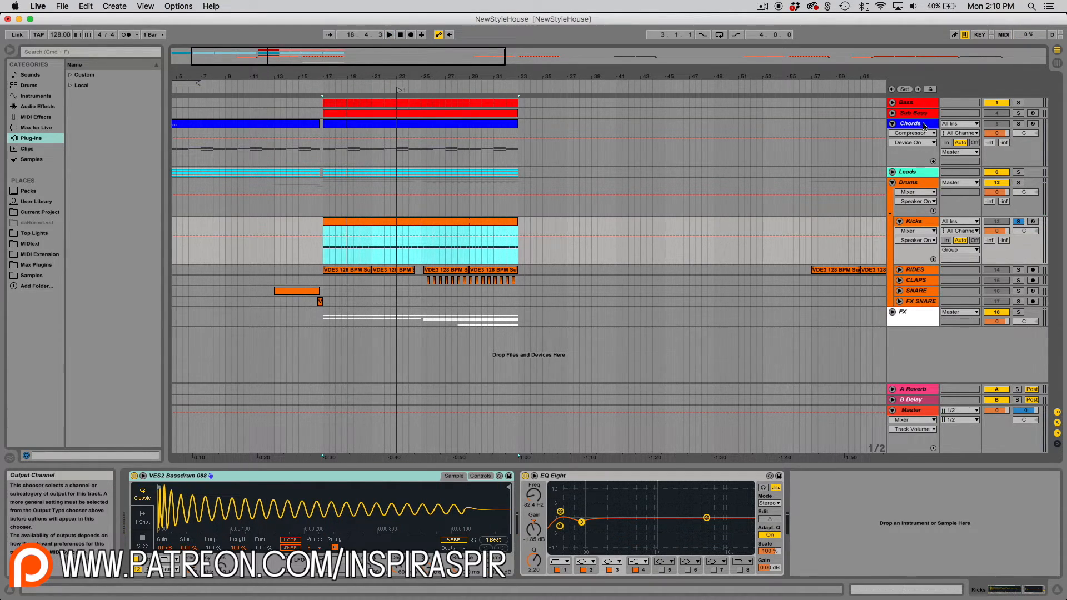
Show the Chords track's device chain and remove its existing Compressor
left_click(918, 221)
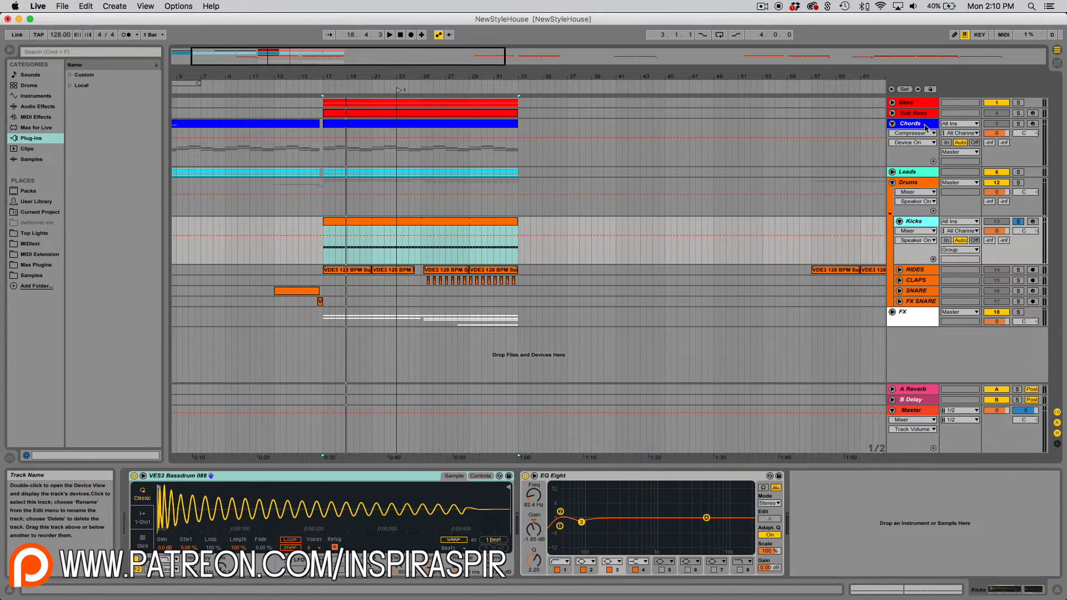
left_click(927, 124)
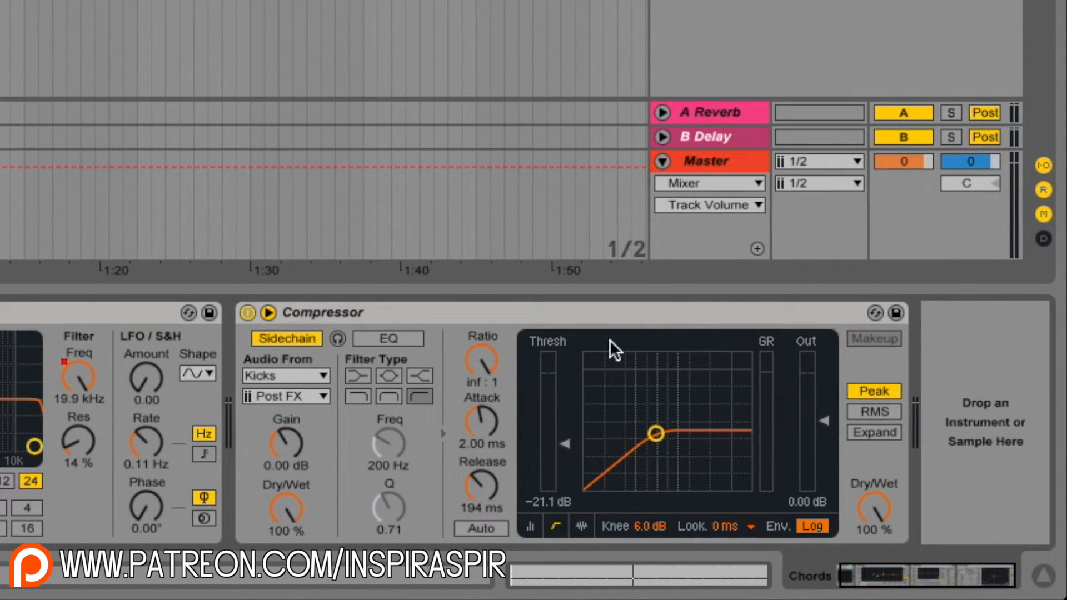
left_click(389, 313)
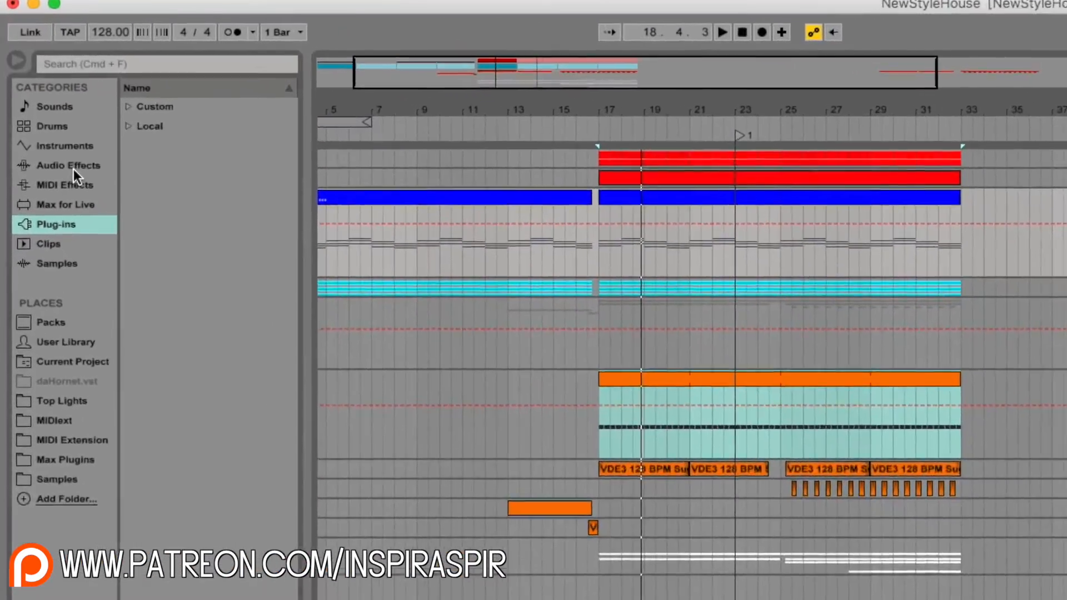
Add a new Compressor after the Auto Filter on the Chords track, unfold its sidechain section and enable Sidechain
left_click(44, 127)
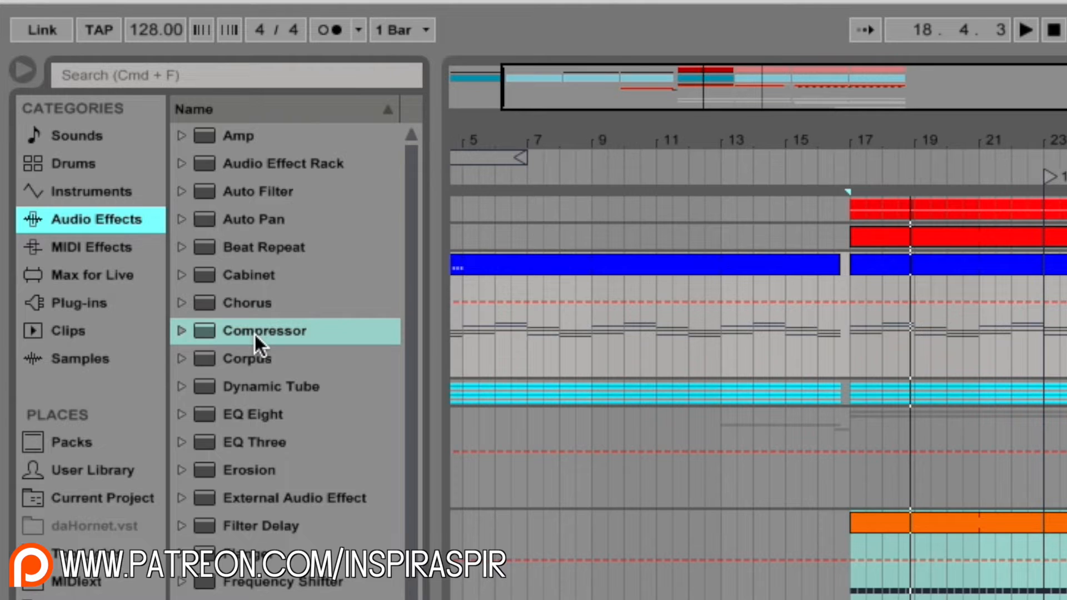
left_click_drag(255, 333, 421, 390)
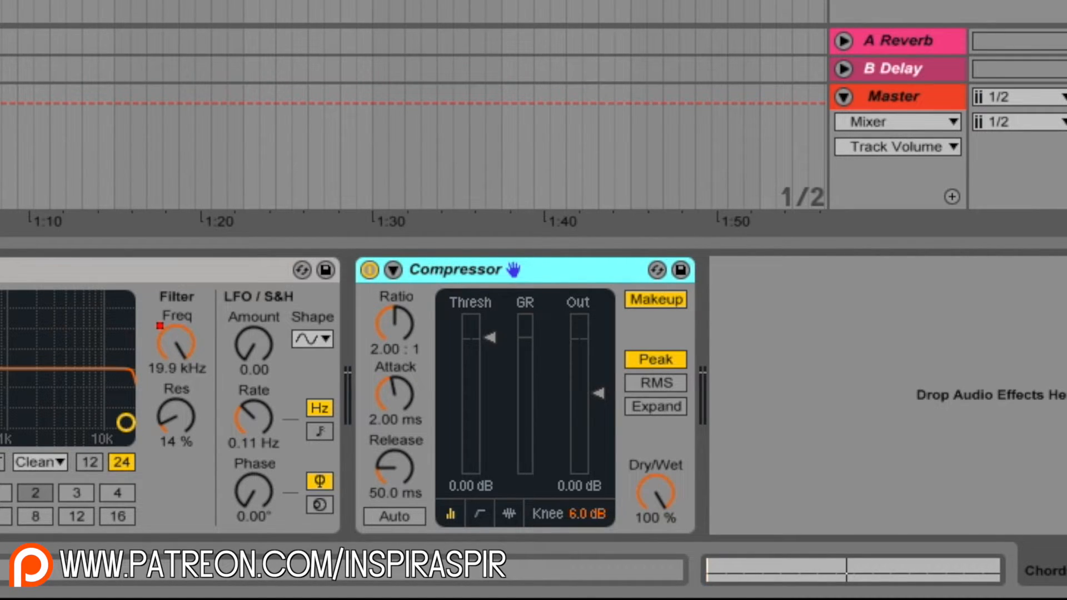
left_click(393, 270)
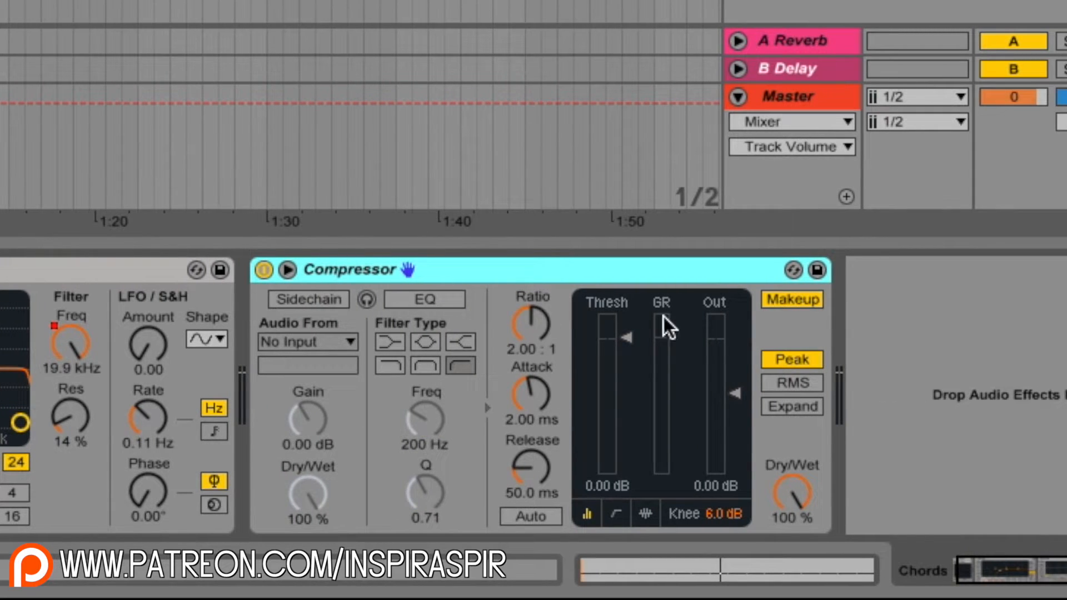
left_click(309, 299)
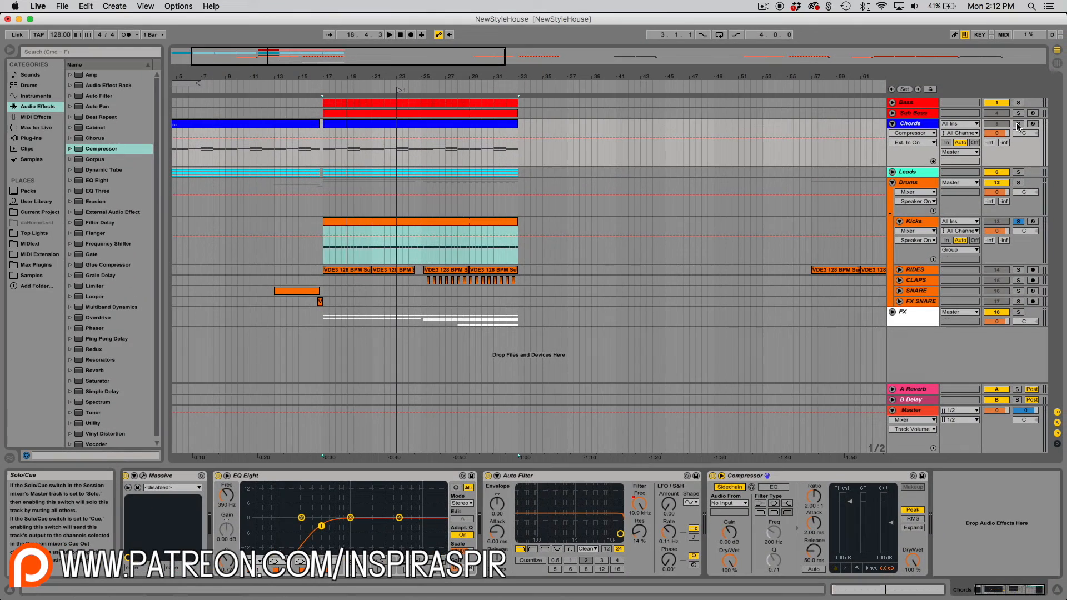
Solo the Chords track and audition its clip starting at bar 17
left_click(1018, 124)
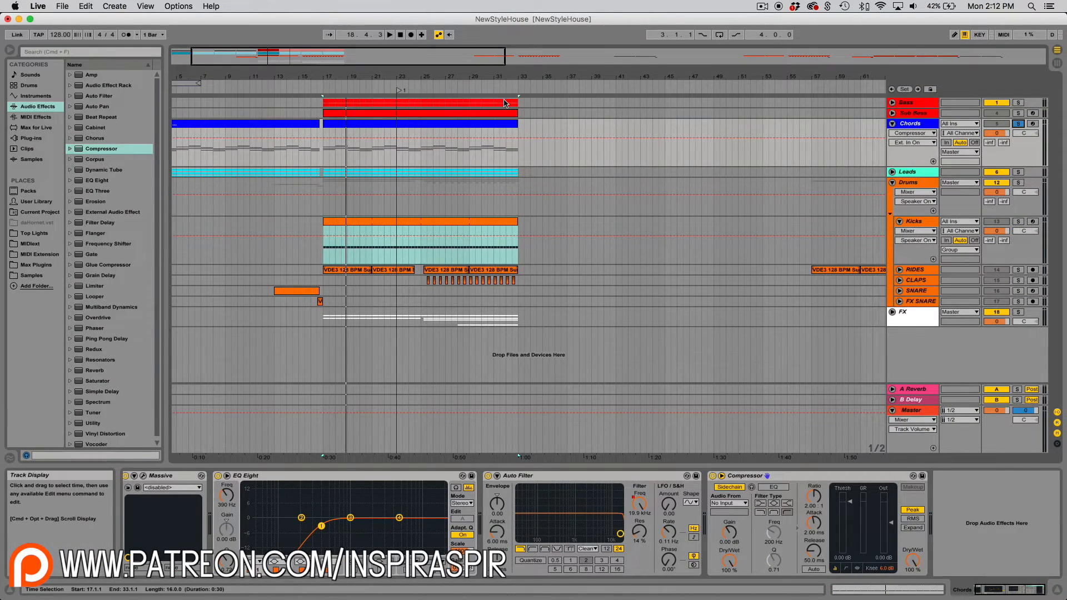
left_click(475, 124)
key("space")
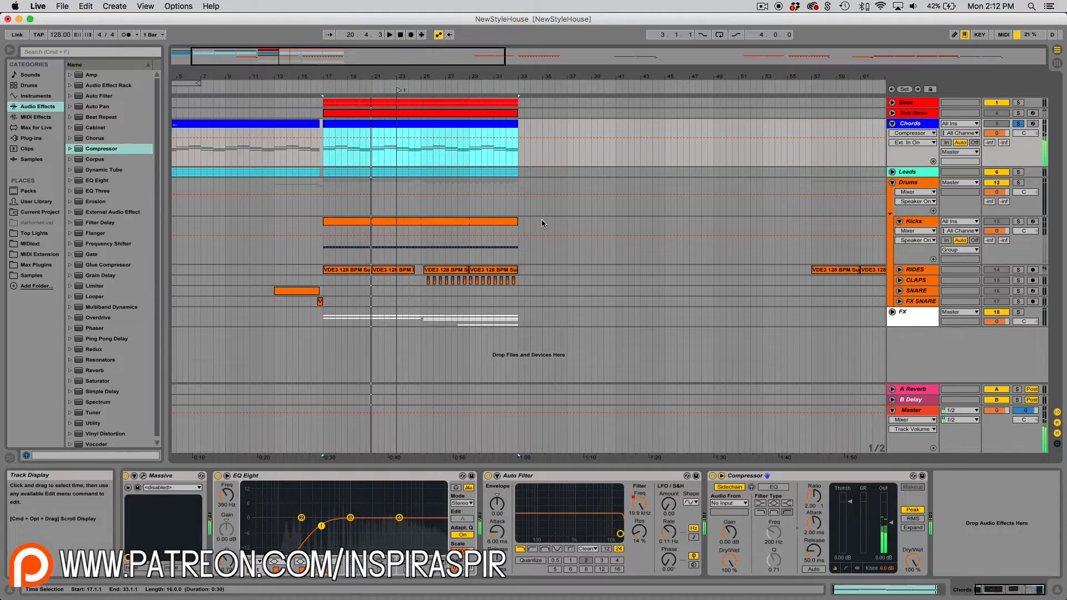
key("space")
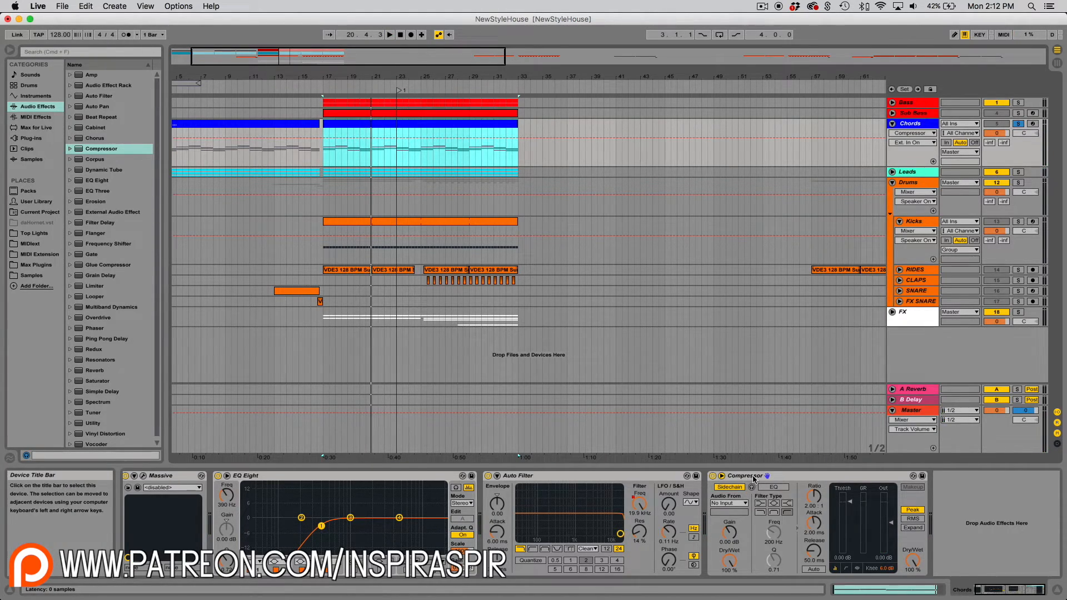
Compare the chords with the Compressor bypassed and active, leaving the device switched on
left_click(713, 476)
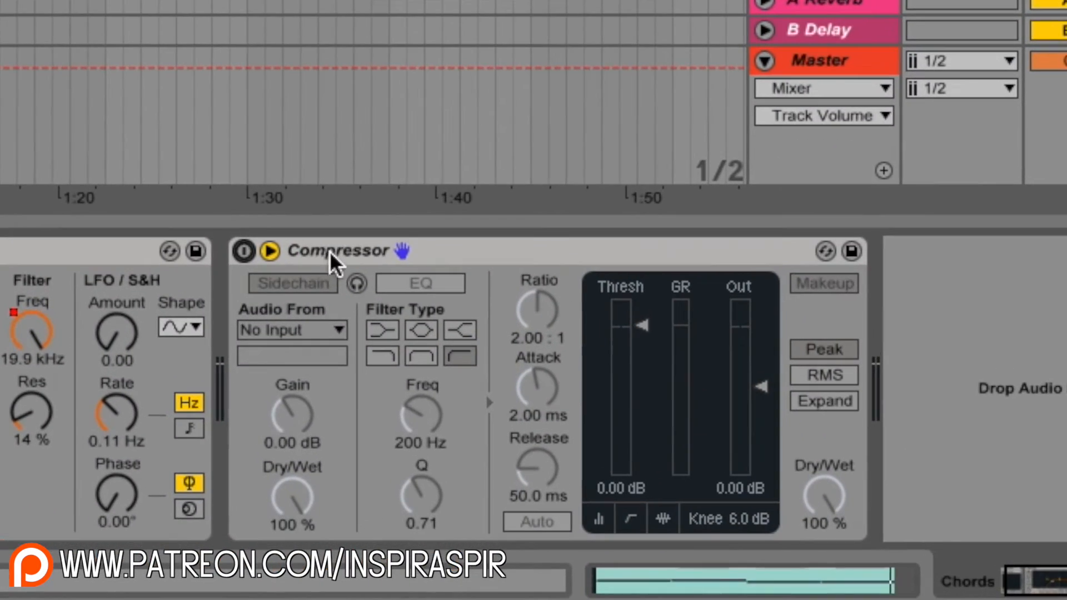
left_click(249, 255)
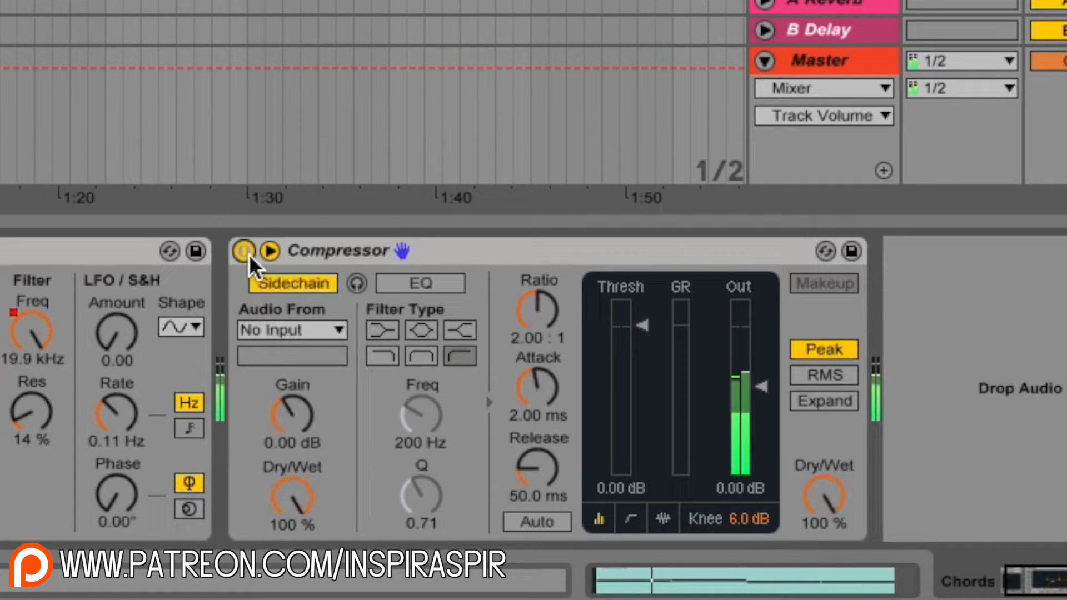
left_click(249, 255)
left_click(249, 254)
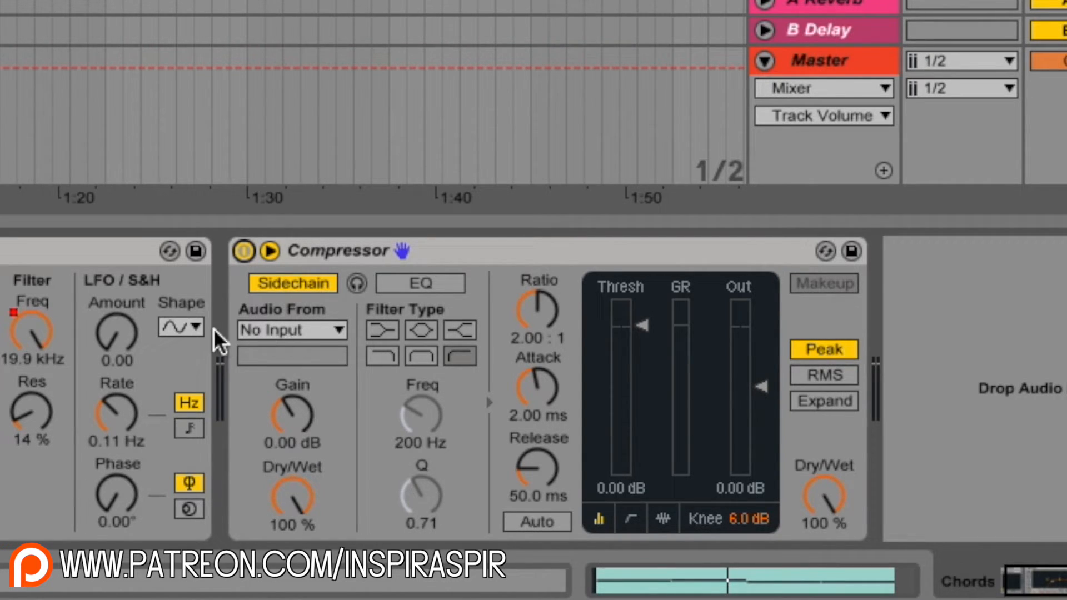
Set the Compressor's sidechain audio source to Kicks and audition the chords
left_click(320, 328)
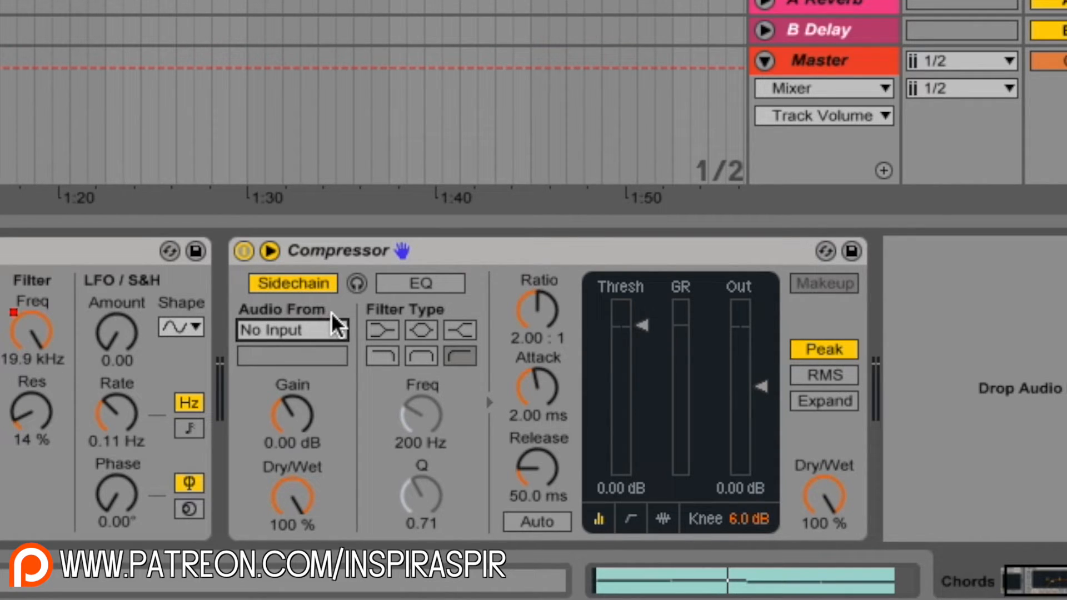
left_click(303, 333)
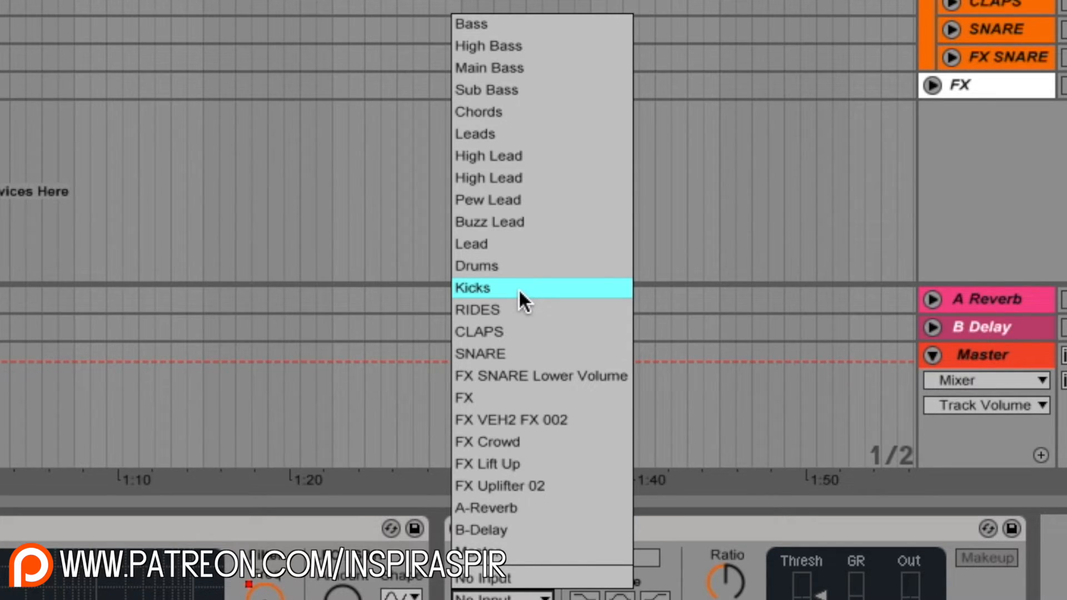
key("Escape")
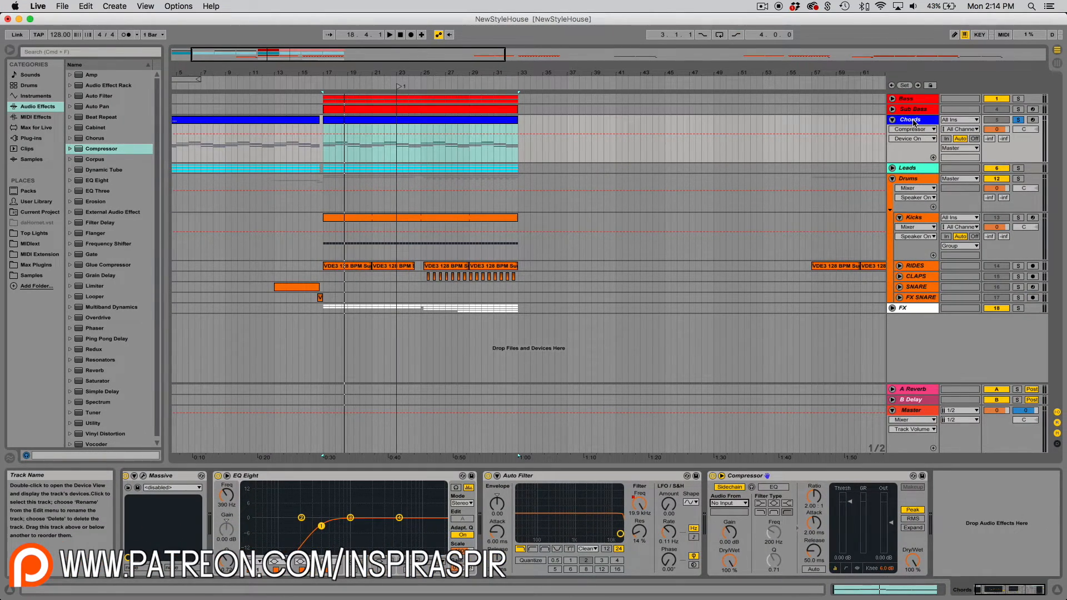
left_click(729, 503)
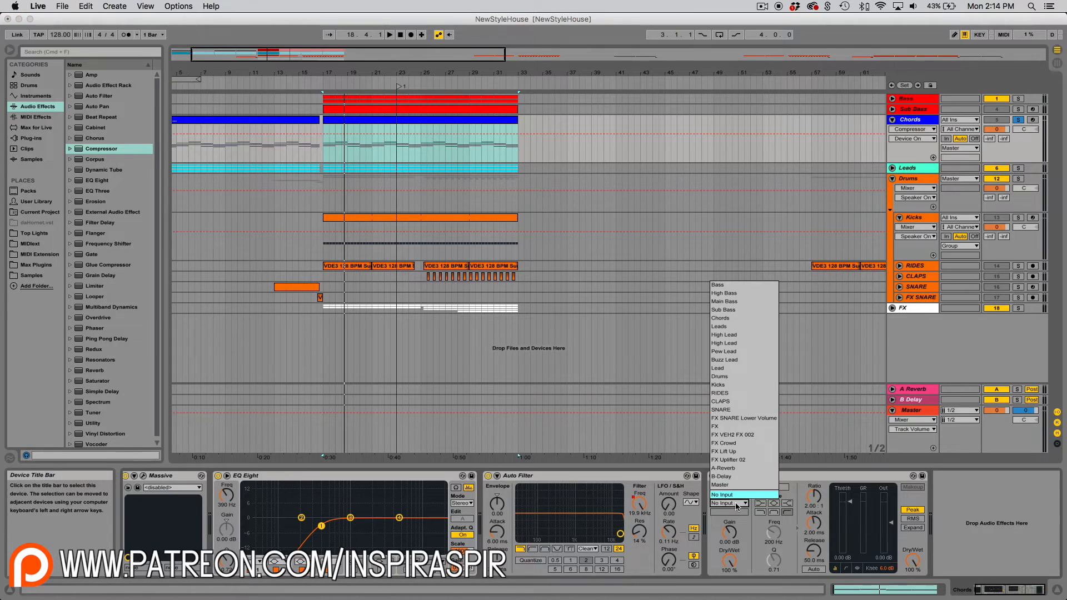
left_click(731, 386)
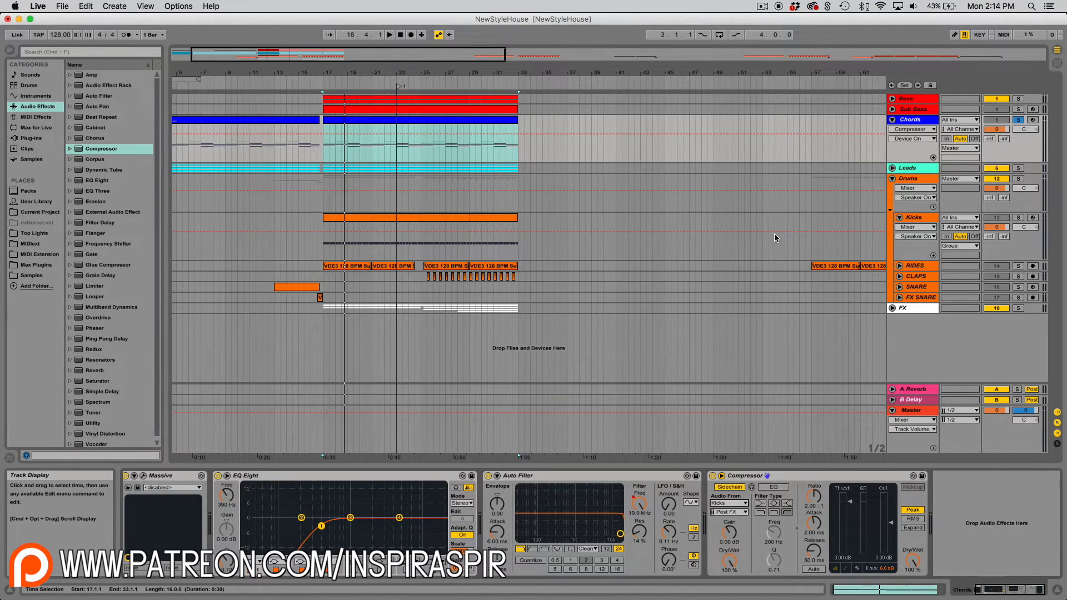
key("space")
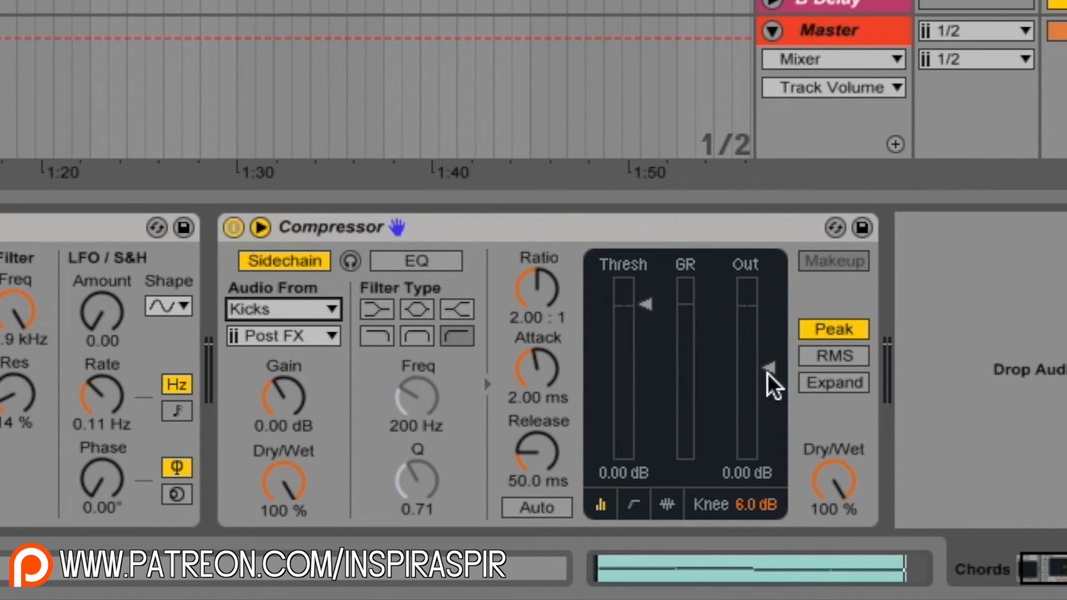
Reshape the Compressor's transfer curve to a threshold of about -37.6 dB and a ratio of inf : 1
left_click(668, 506)
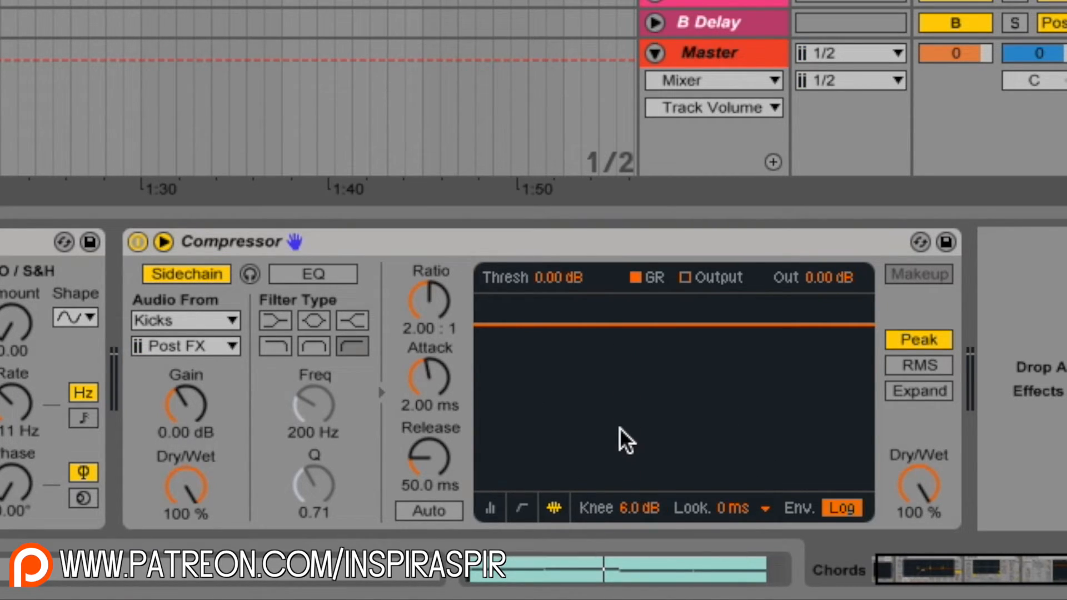
left_click(524, 508)
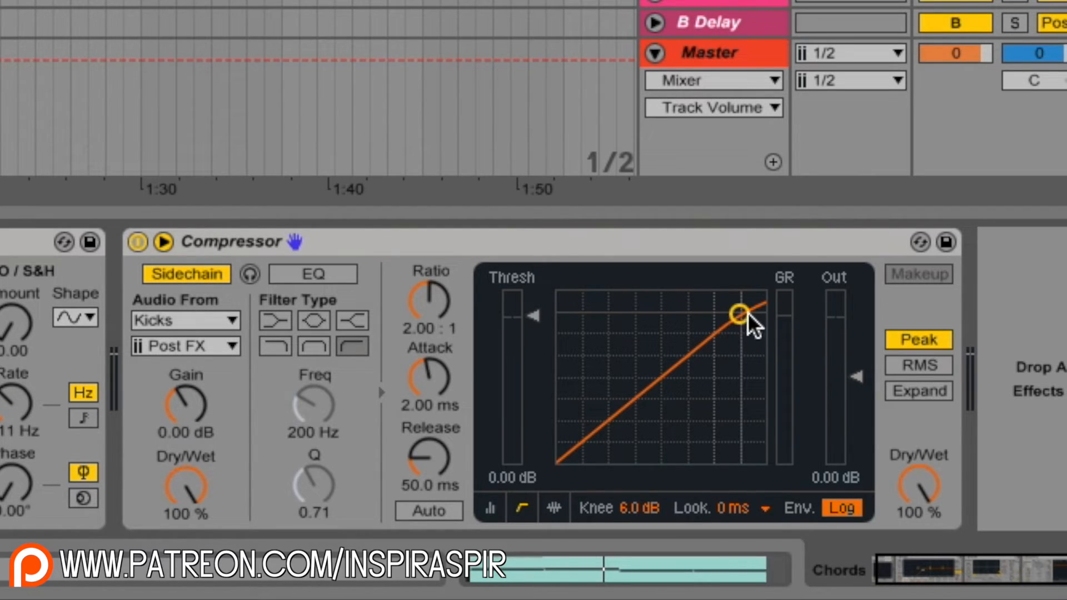
left_click_drag(741, 318, 671, 372)
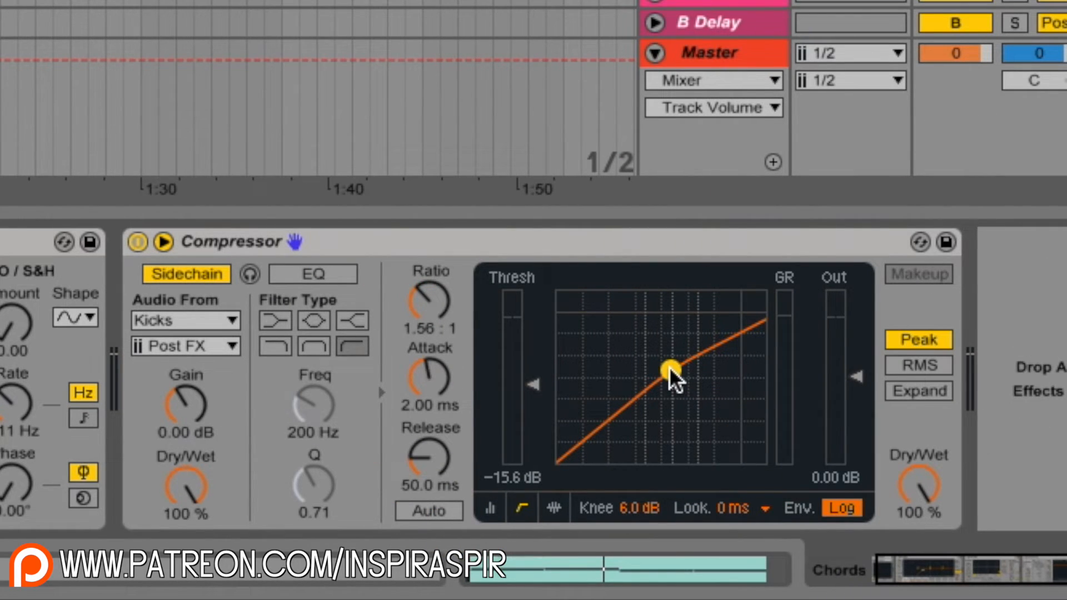
left_click_drag(670, 371, 598, 434)
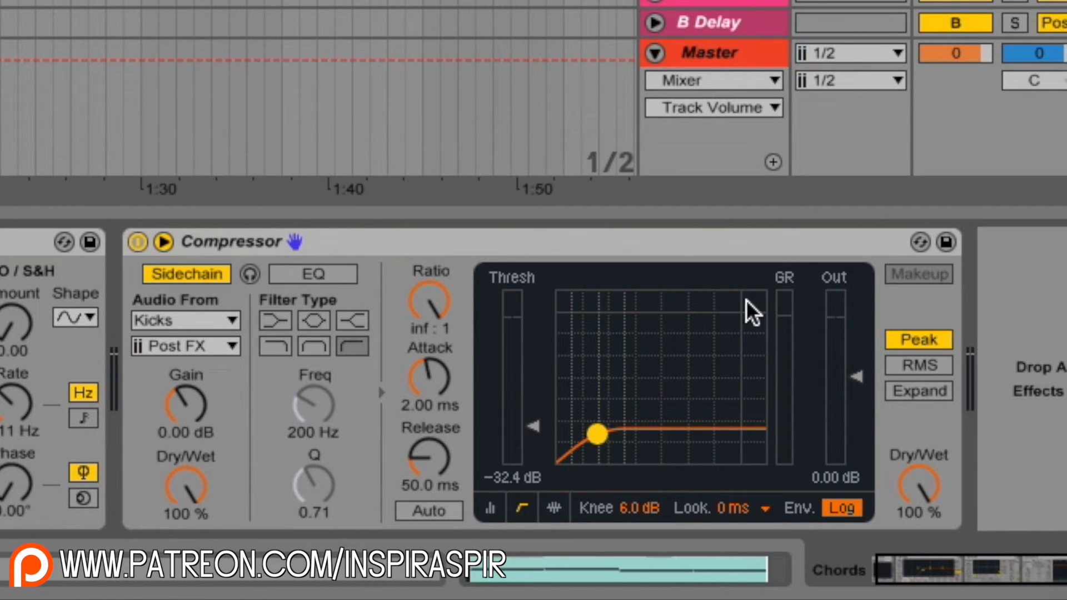
left_click_drag(586, 437, 581, 438)
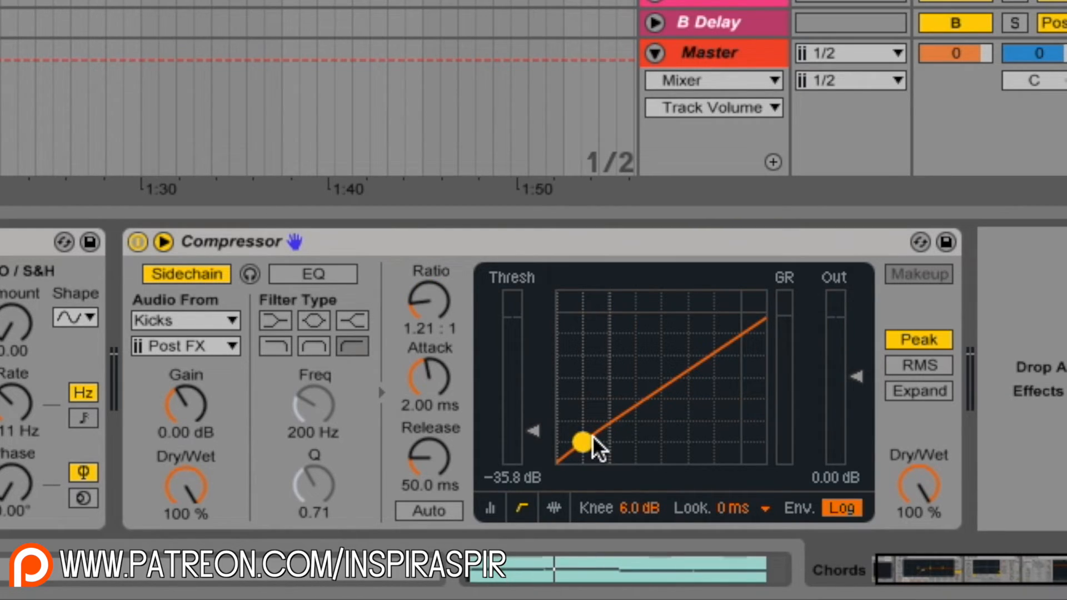
left_click_drag(592, 436, 580, 439)
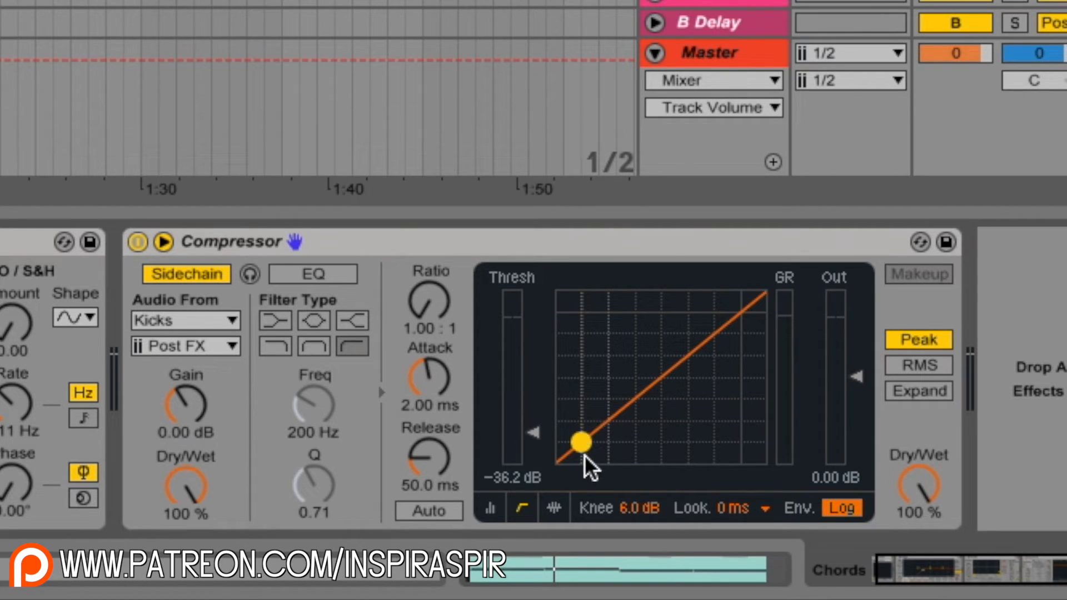
left_click_drag(581, 443, 574, 454)
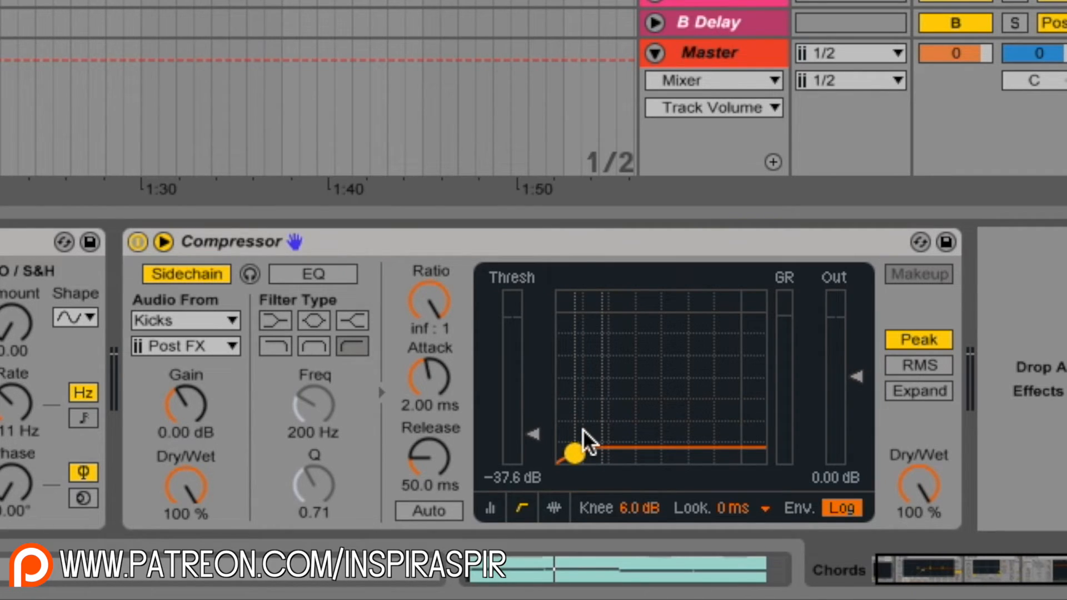
Play the chords and examine the kick-triggered gain reduction in the Compressor's activity view
key("space")
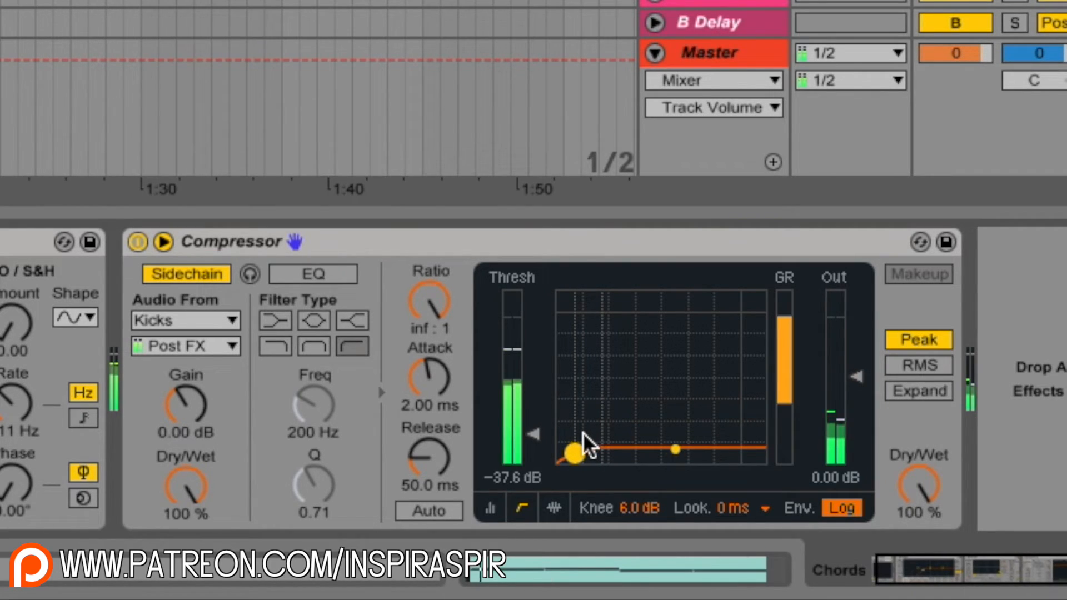
left_click(556, 507)
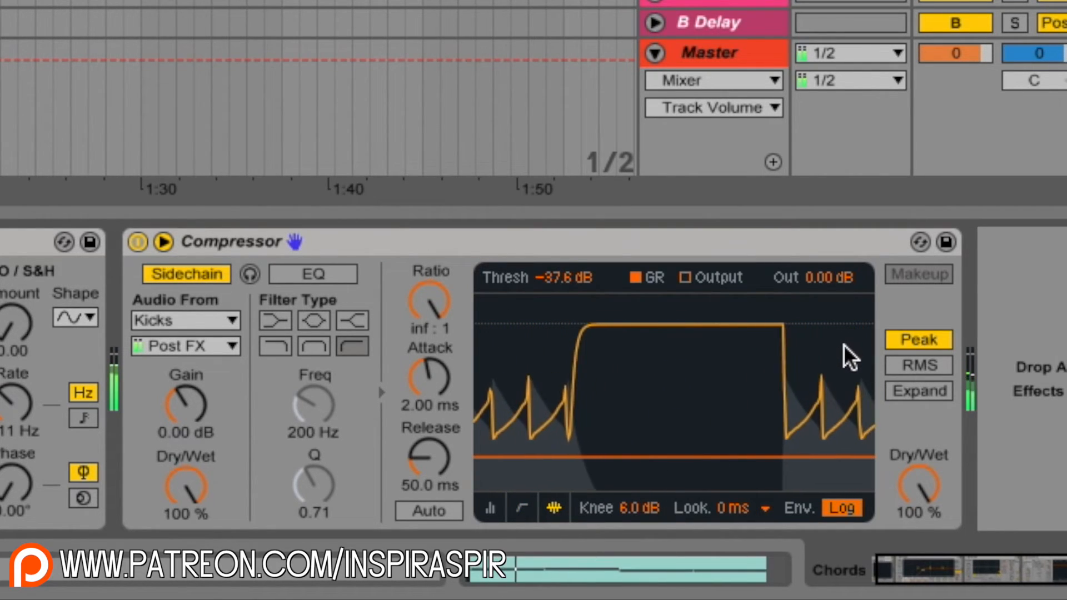
key("space")
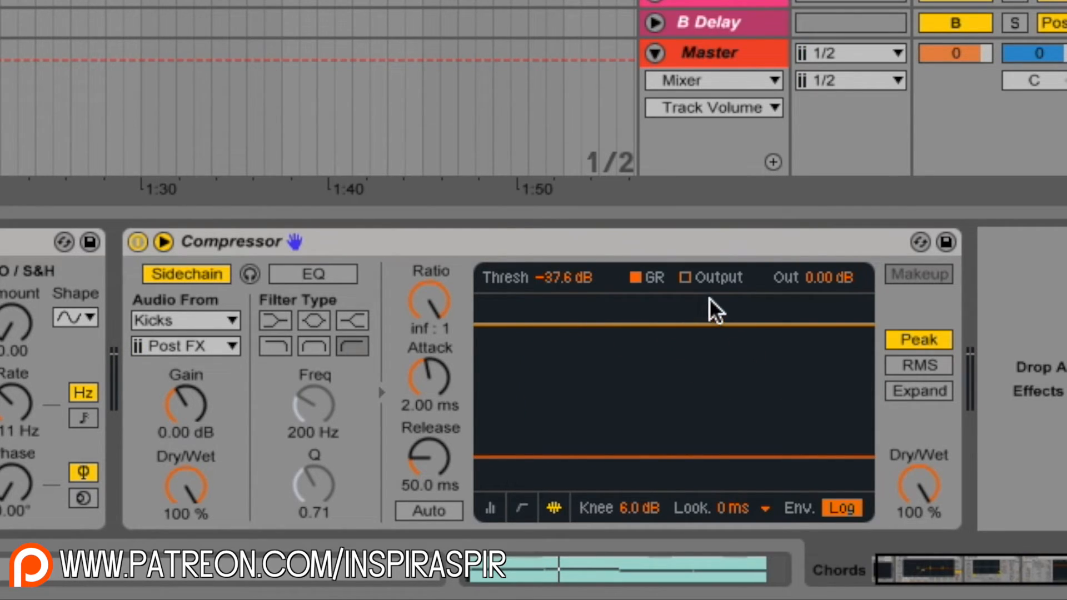
key("space")
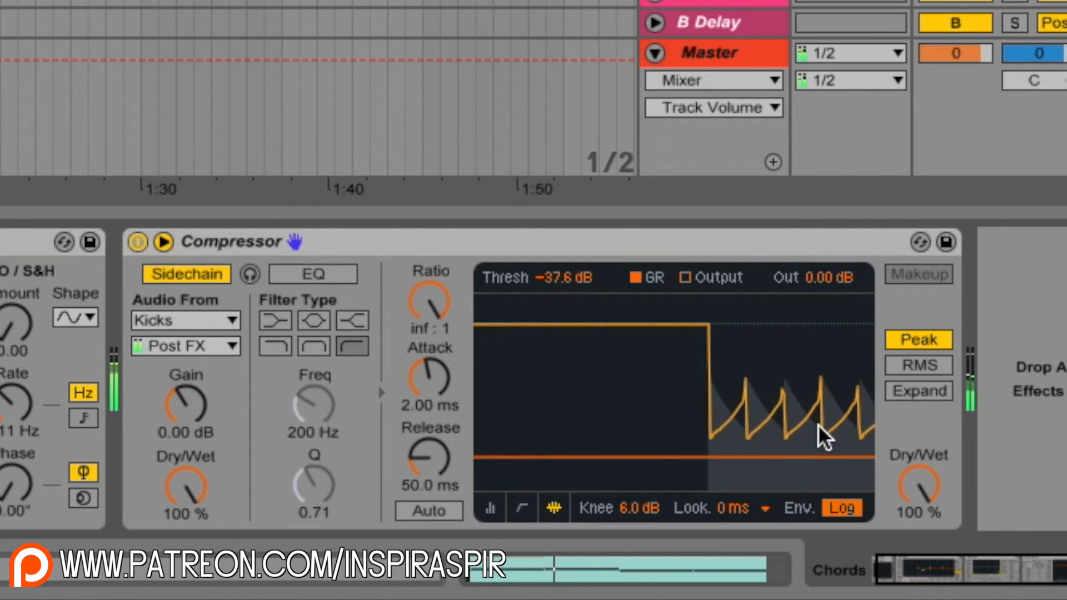
key("space")
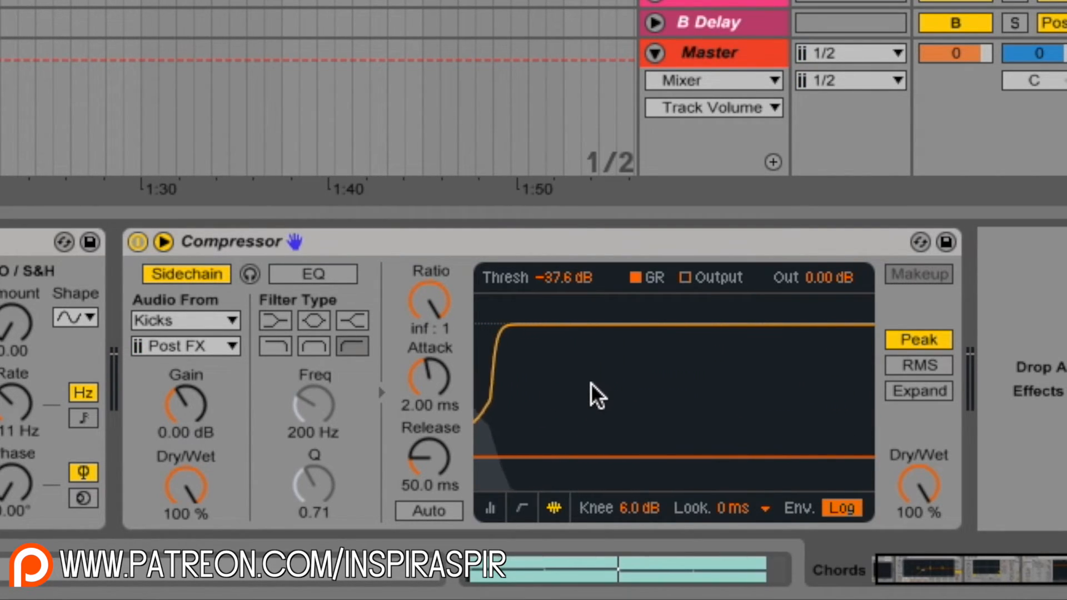
Reshape the Compressor's transfer curve to a threshold of about -23.5 dB and a ratio of 3.63 : 1, and audition it in the activity view
key("space")
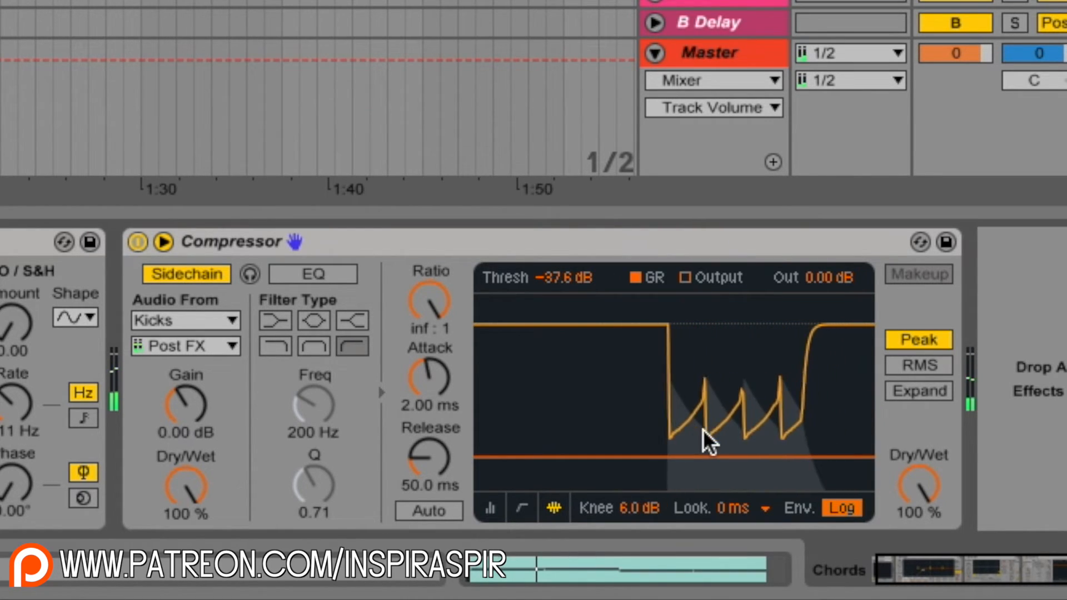
left_click(522, 508)
key("space")
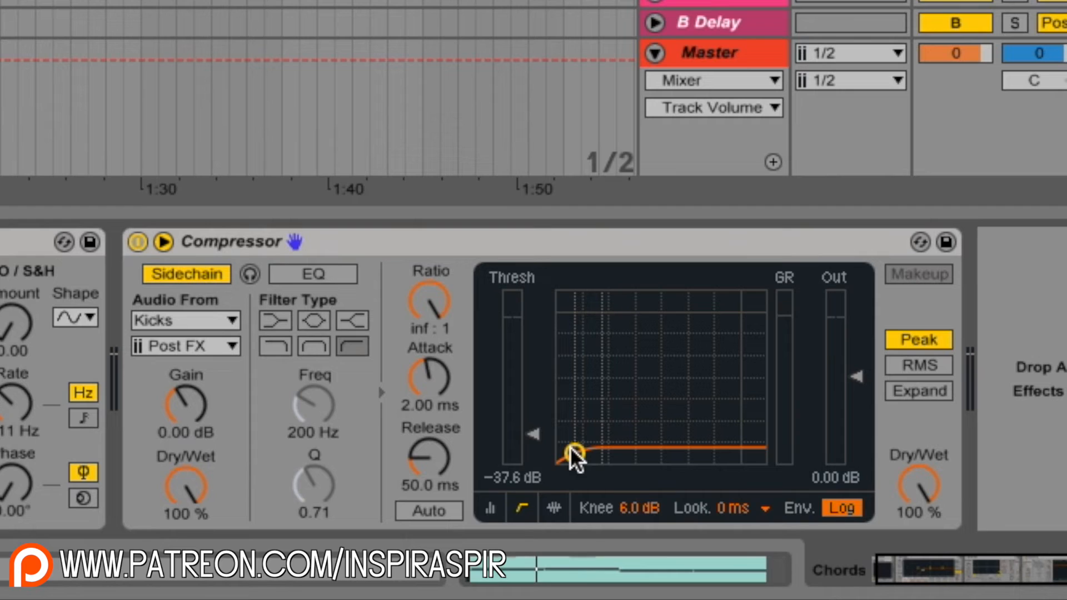
left_click_drag(575, 451, 660, 339)
left_click_drag(660, 382, 655, 379)
key("space")
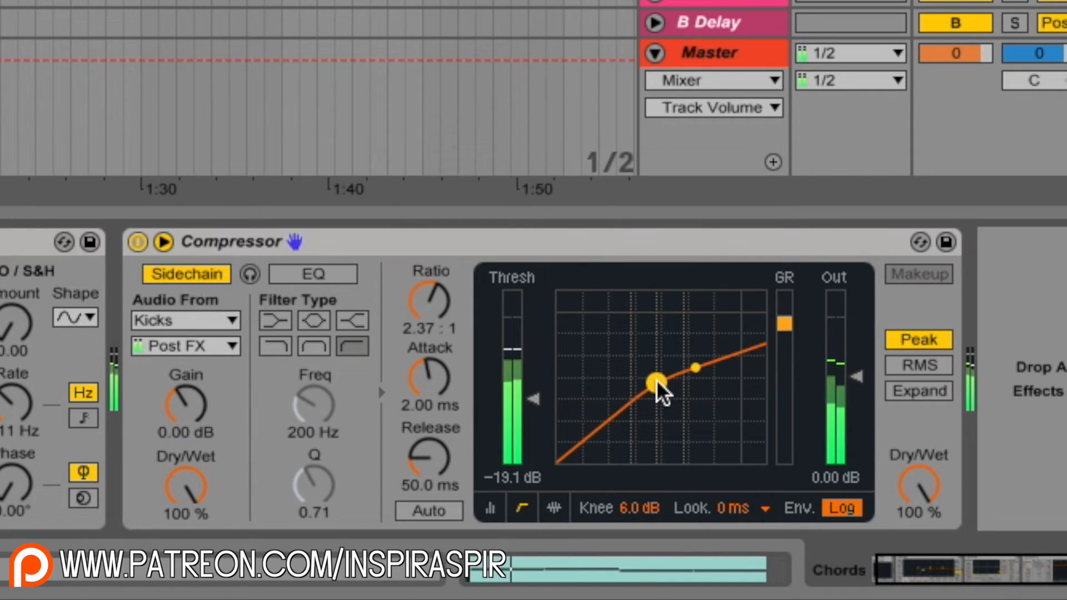
left_click_drag(656, 379, 653, 395)
left_click_drag(647, 393, 639, 399)
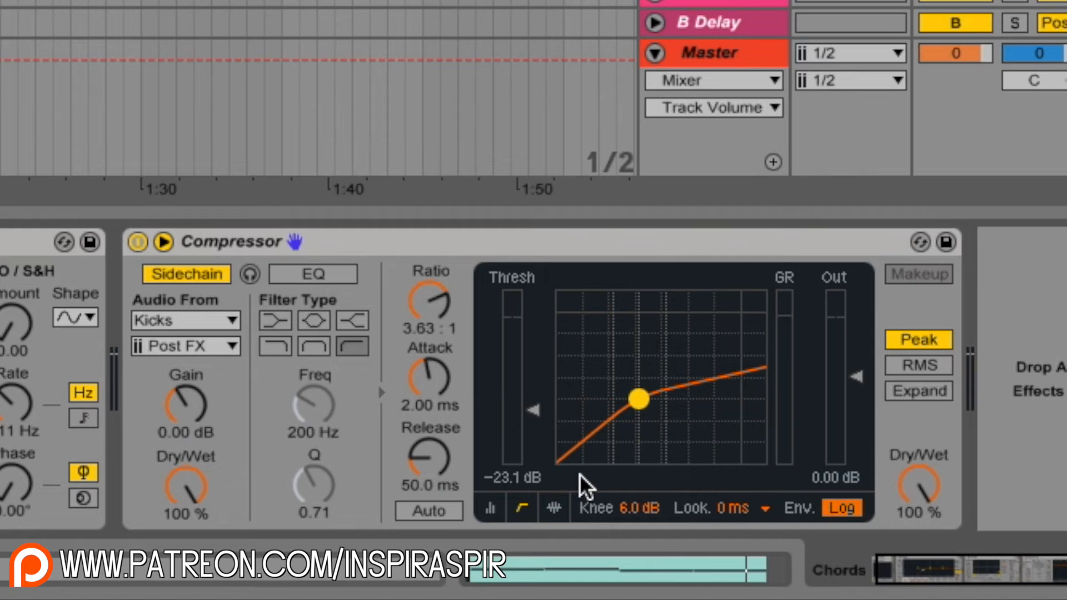
key("space")
left_click_drag(639, 400, 636, 398)
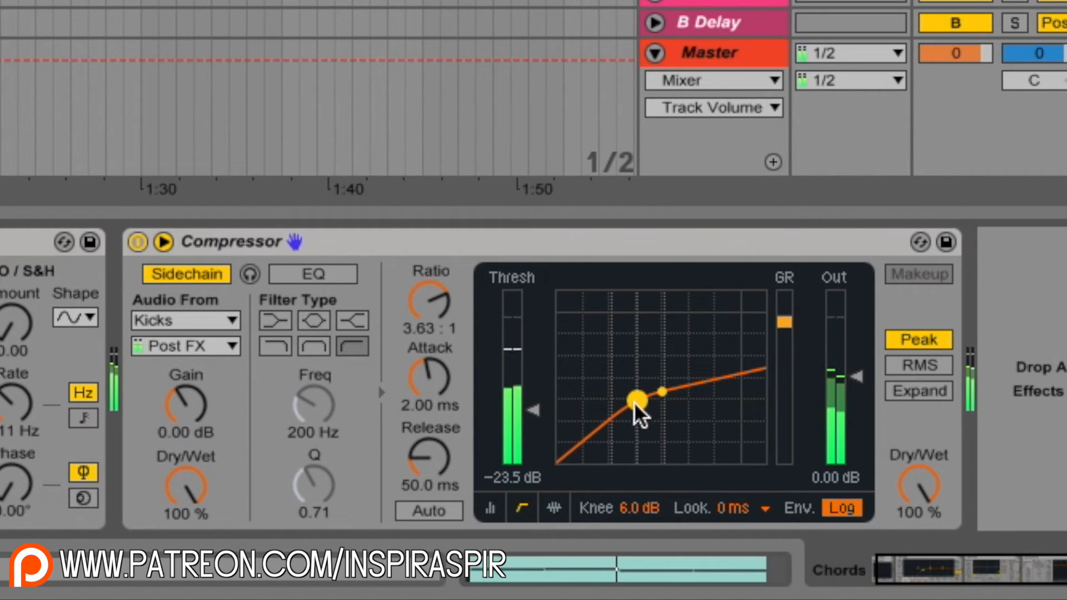
left_click(555, 506)
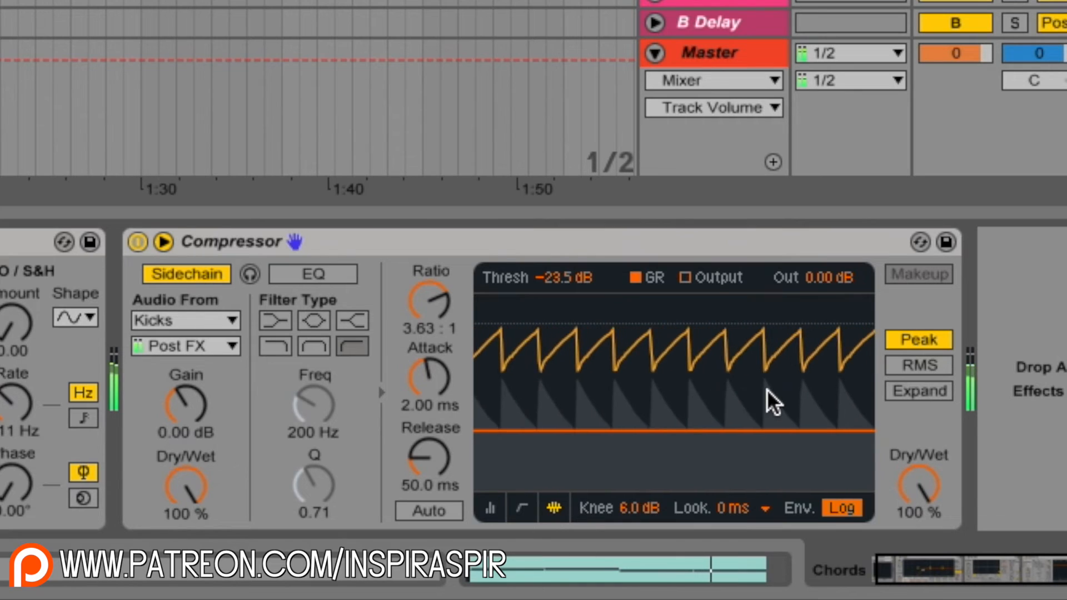
key("space")
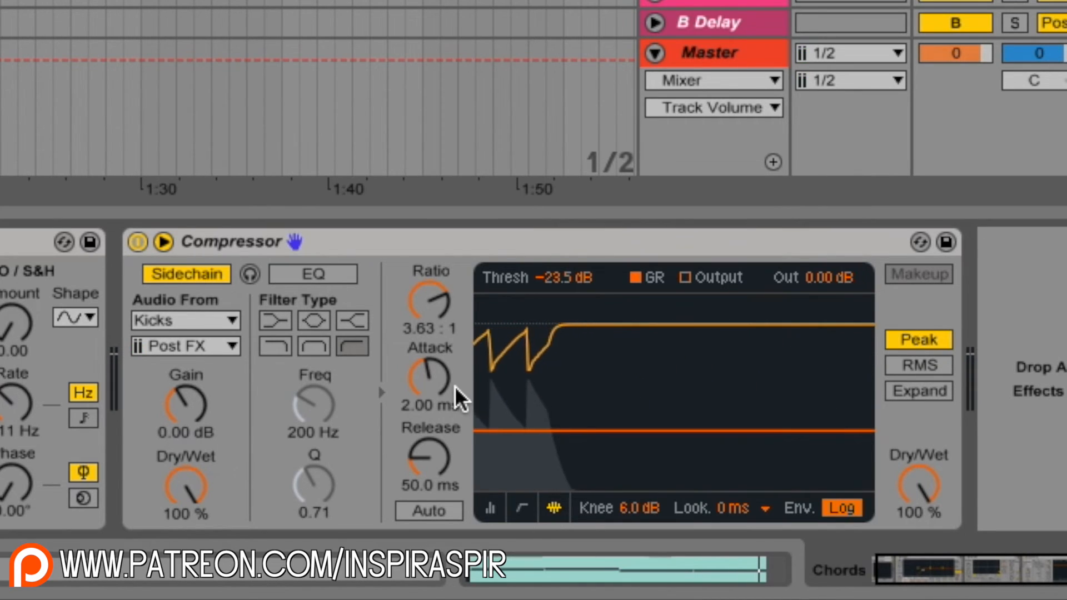
Set the Compressor's attack to 1.00 s and audition its effect on the chords' ducking
left_click_drag(429, 375, 429, 356)
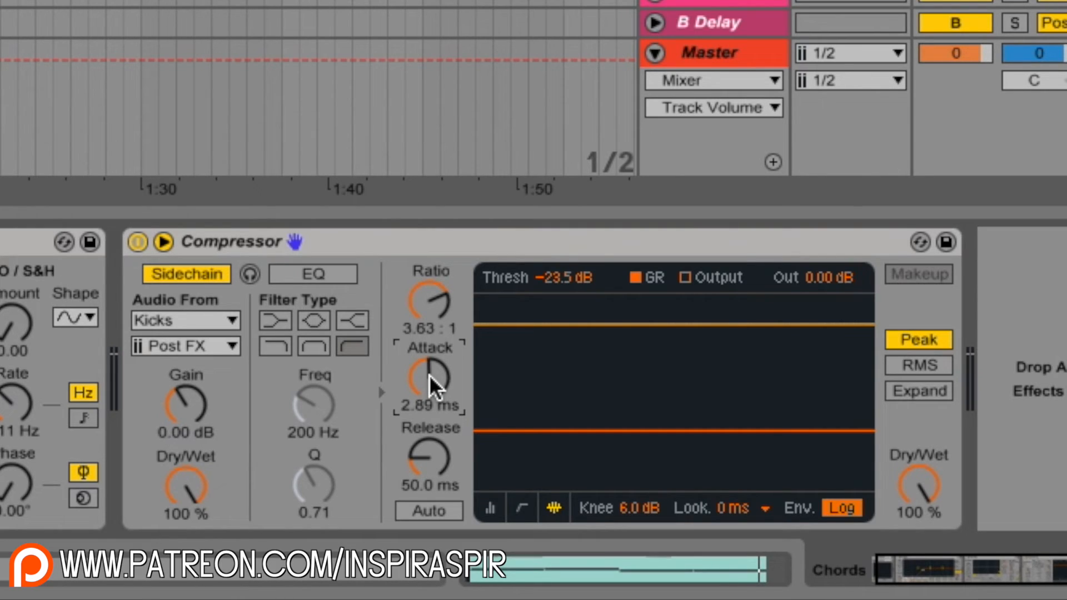
left_click_drag(429, 375, 429, 331)
key("space")
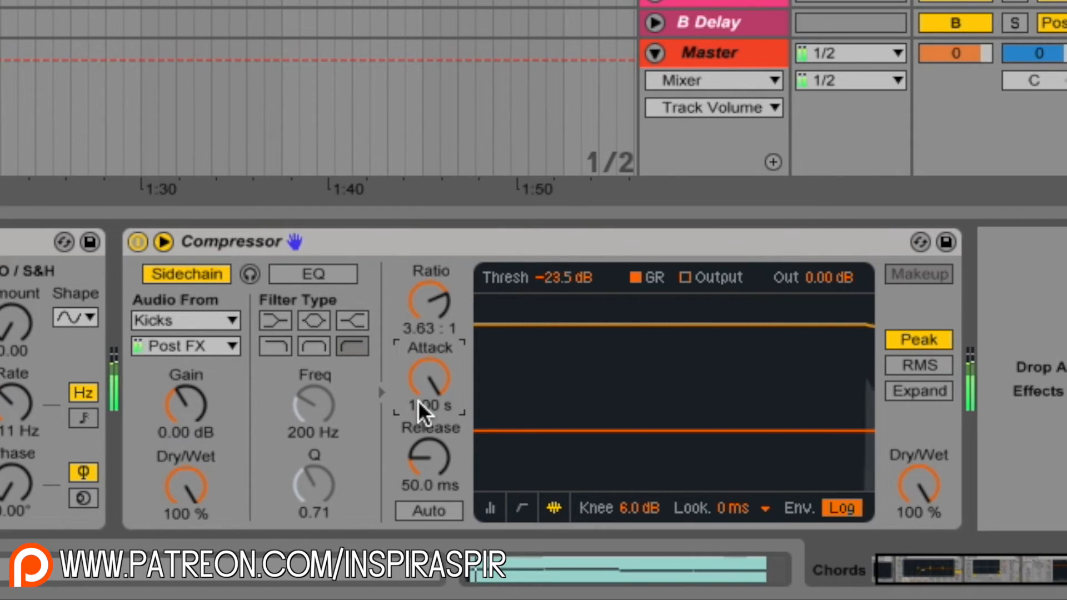
key("space")
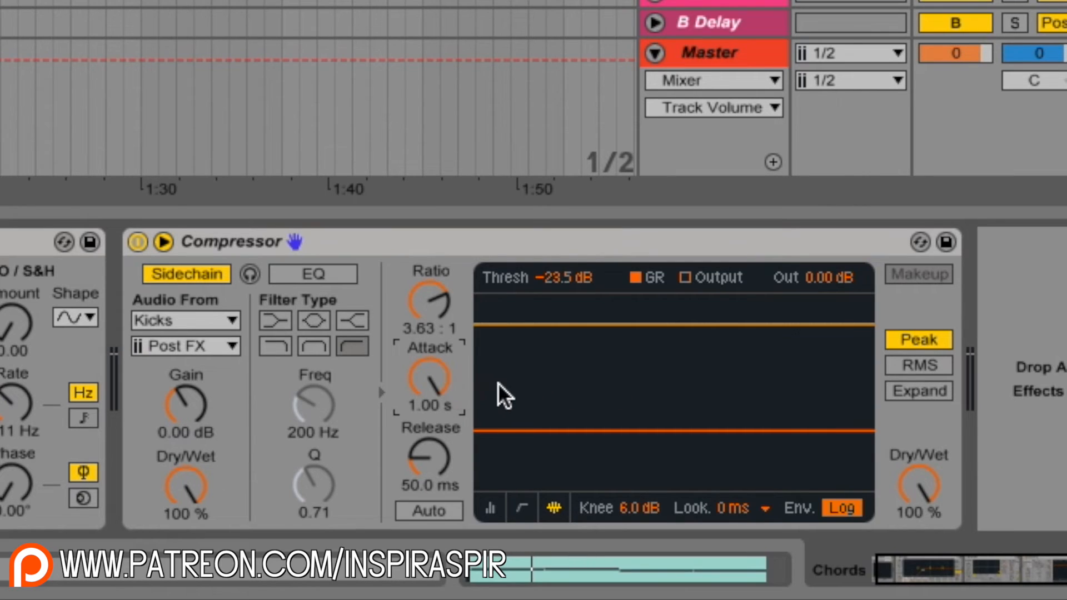
Audition the chords with the Compressor's attack at 0.01 ms and settle the attack at 0.51 ms
left_click_drag(429, 378, 429, 439)
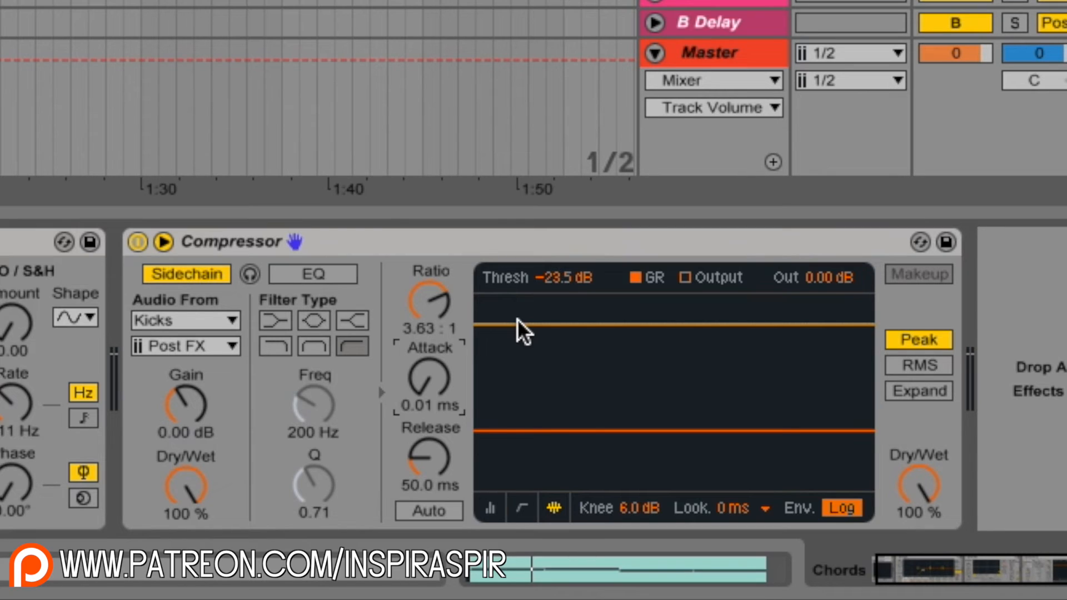
key("space")
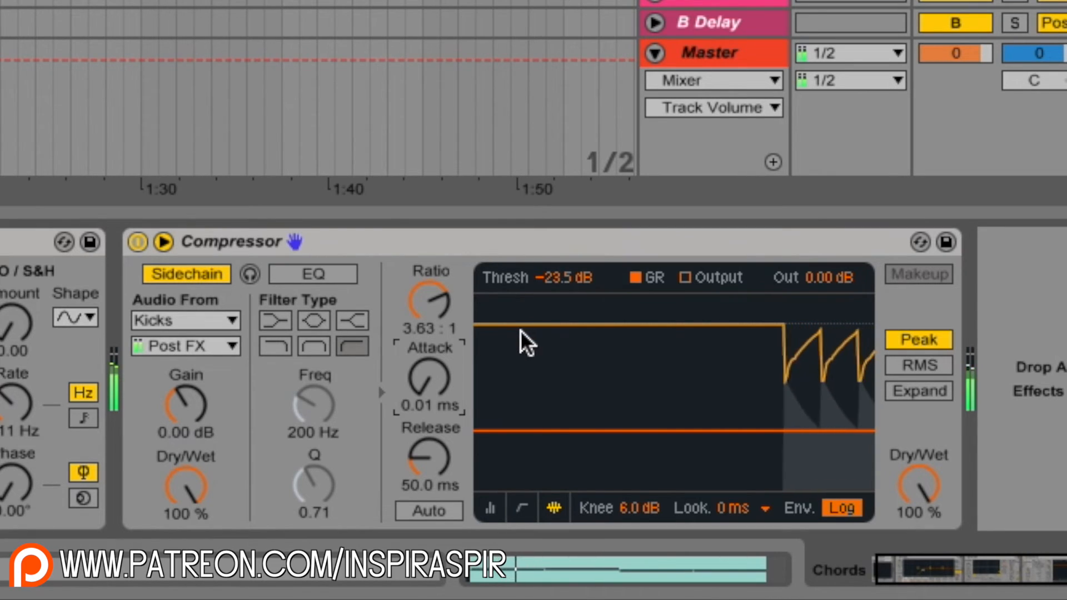
mouse_move(431, 378)
left_mouse_down()
mouse_move(431, 361)
mouse_move(439, 376)
left_mouse_up()
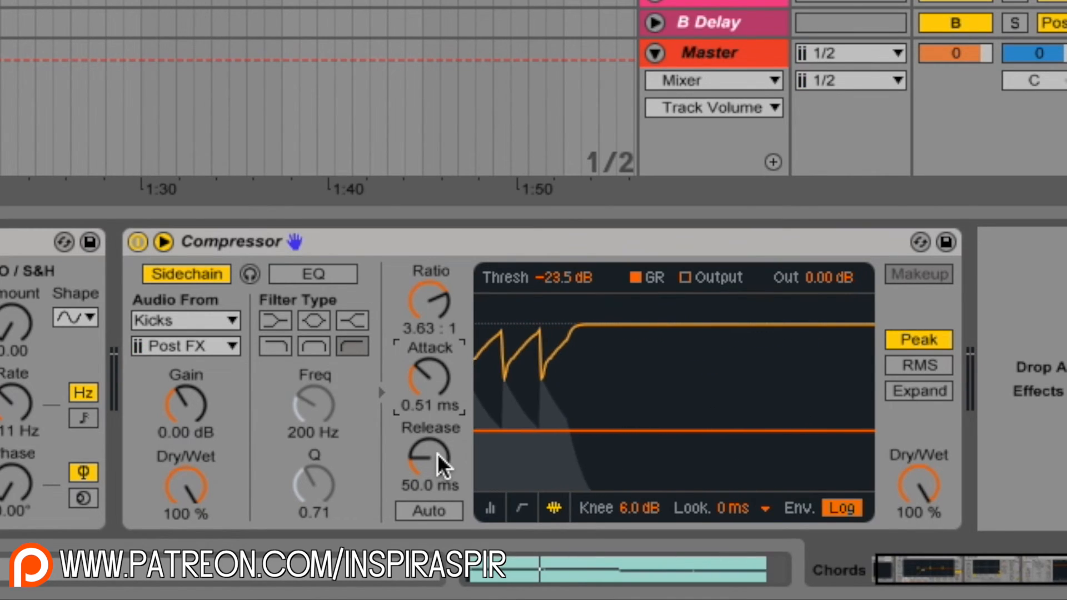
Try Compressor release times of 1.00 ms and 3.00 s on the chords and settle the release at 137 ms
left_click_drag(438, 453, 438, 490)
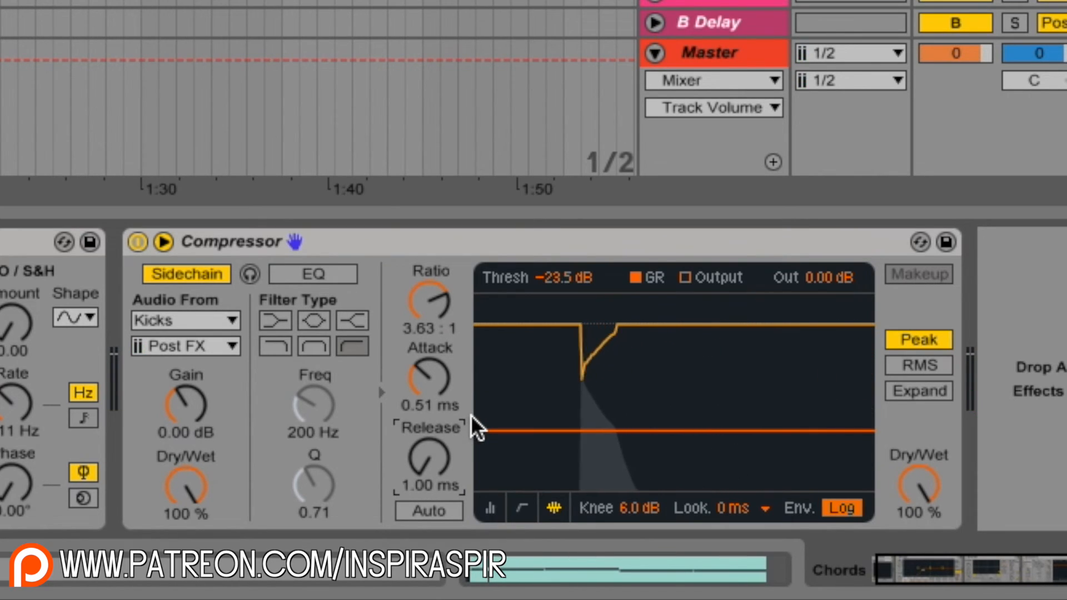
left_click_drag(435, 448, 435, 403)
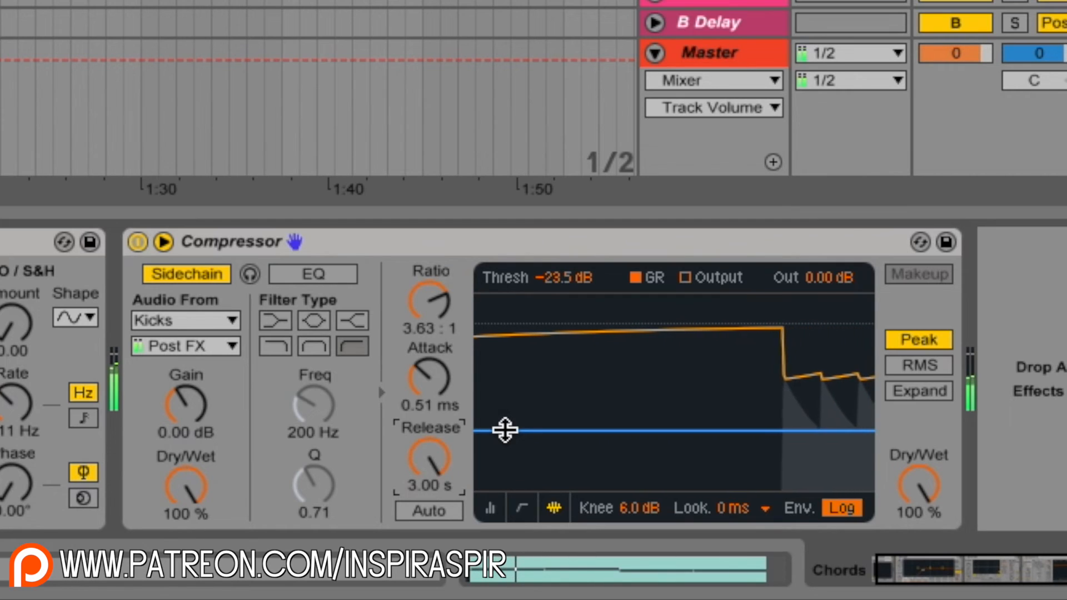
left_click_drag(429, 458, 429, 501)
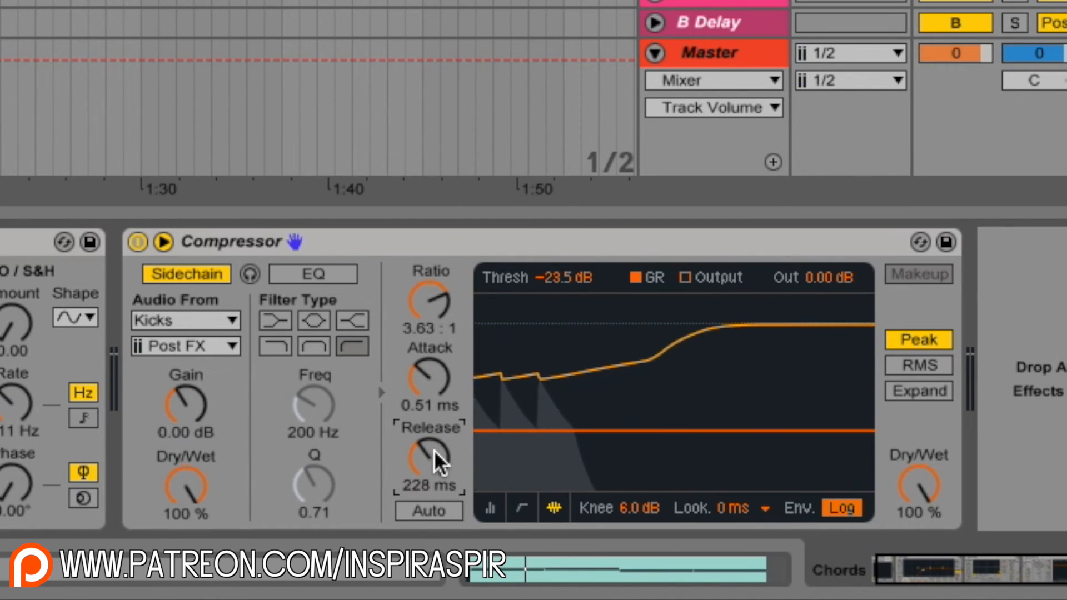
left_click_drag(432, 450, 432, 469)
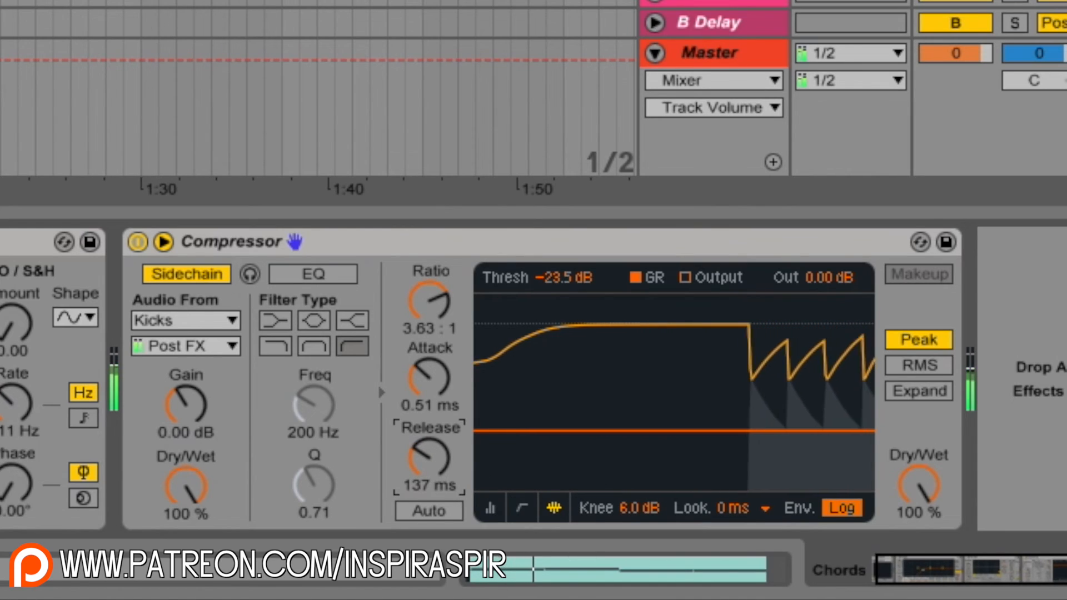